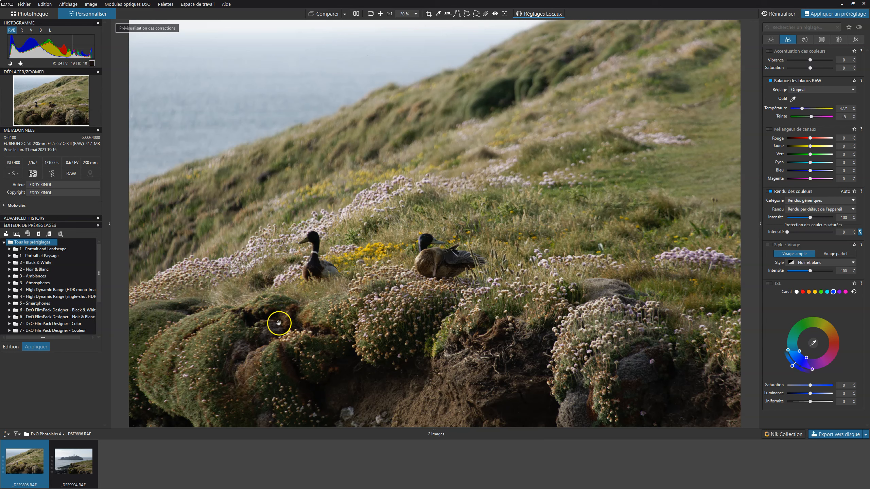
# Open the lighthouse photo _DSF9904.RAF and inspect the duck on the cliff at 100 % before returning to the full view
pyautogui.click(60, 451)
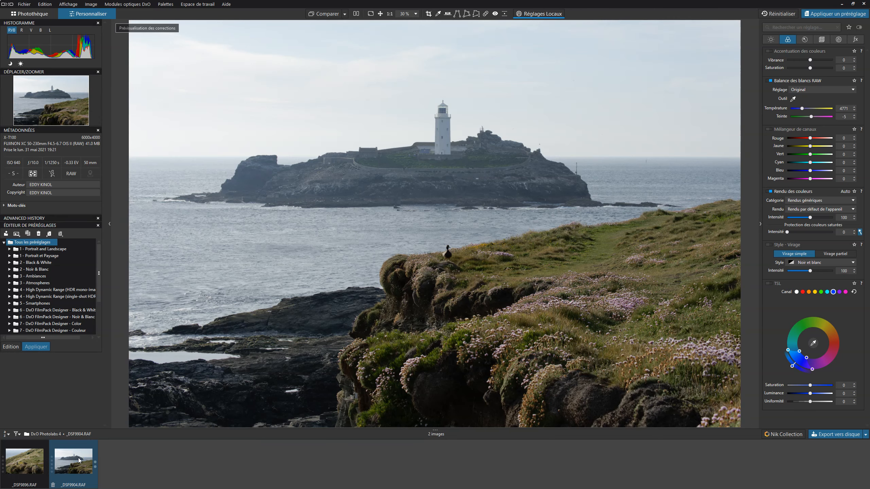
pyautogui.click(444, 253)
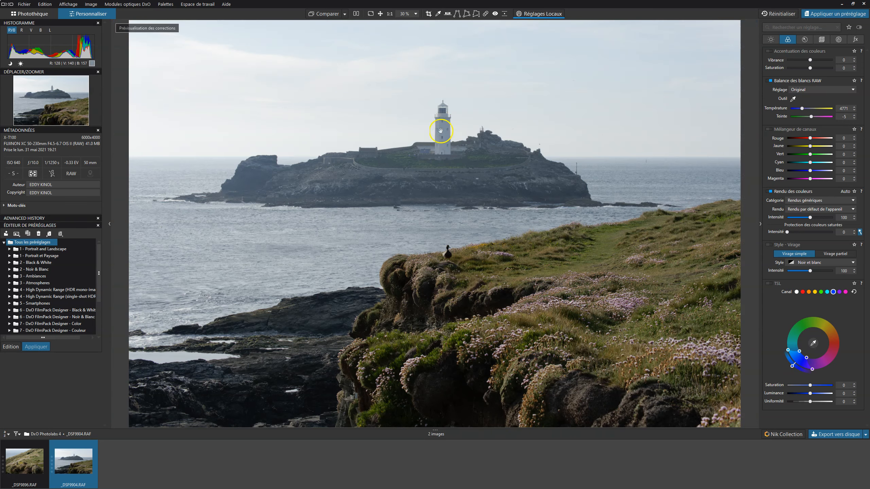
pyautogui.click(443, 255)
pyautogui.click(444, 254)
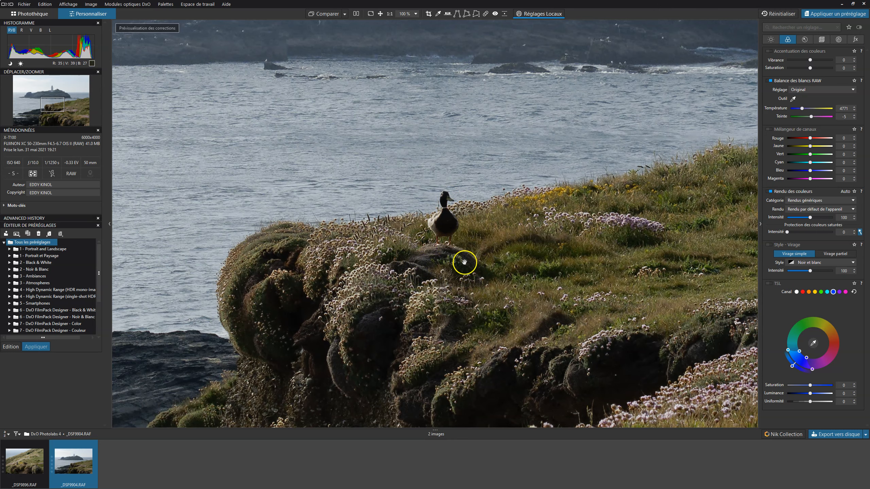
pyautogui.click(448, 272)
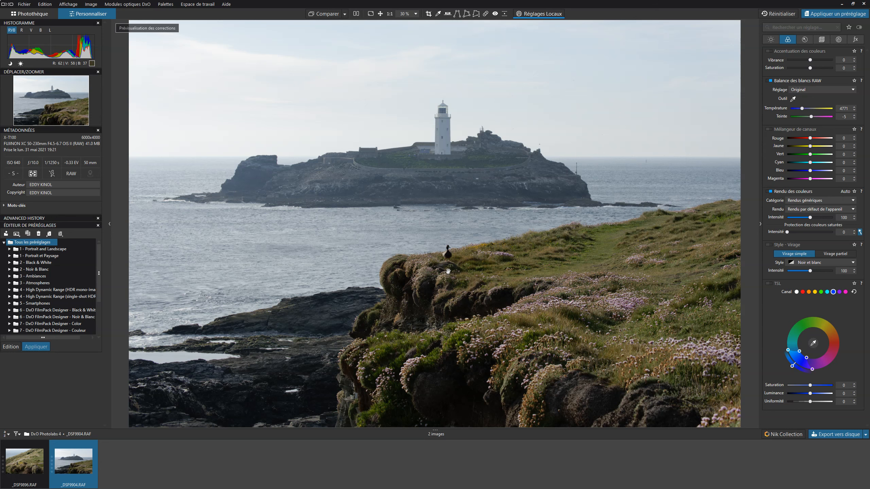
pyautogui.moveTo(469, 280); pyautogui.dragTo(496, 276)
# Set the RAW white balance by sampling the white wall of the lighthouse with the colour picker
pyautogui.click(793, 99)
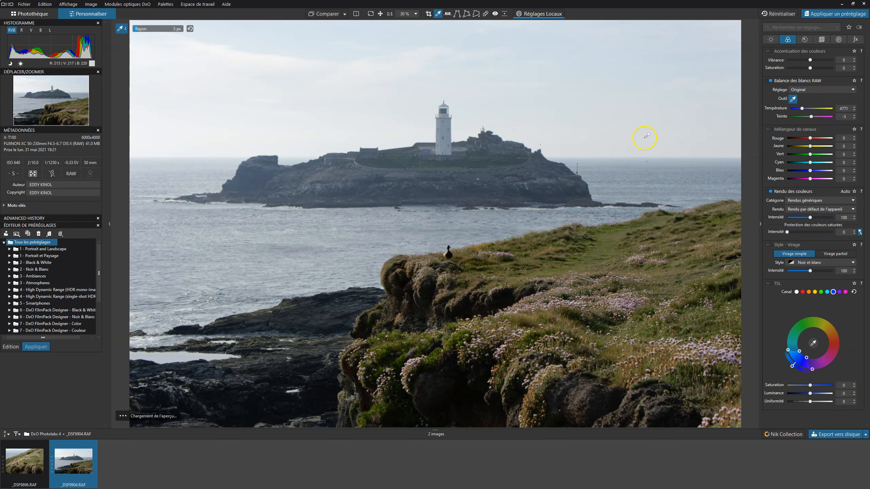
pyautogui.click(450, 140)
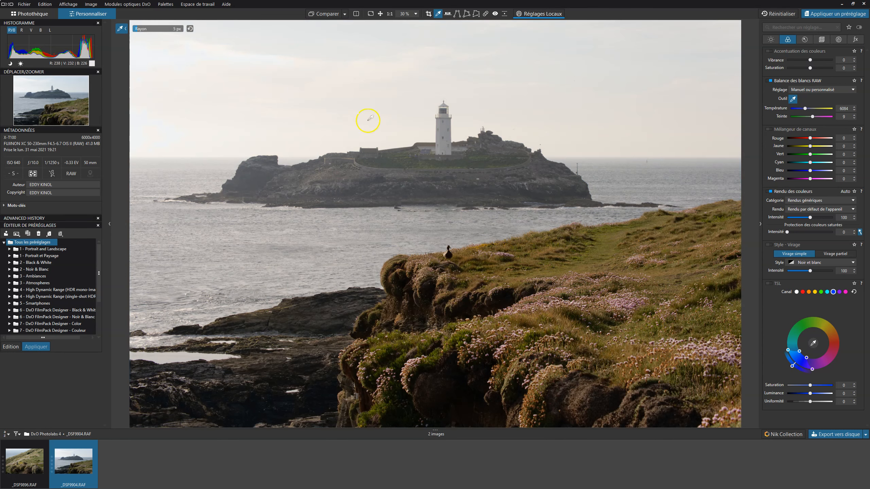
pyautogui.click(400, 173)
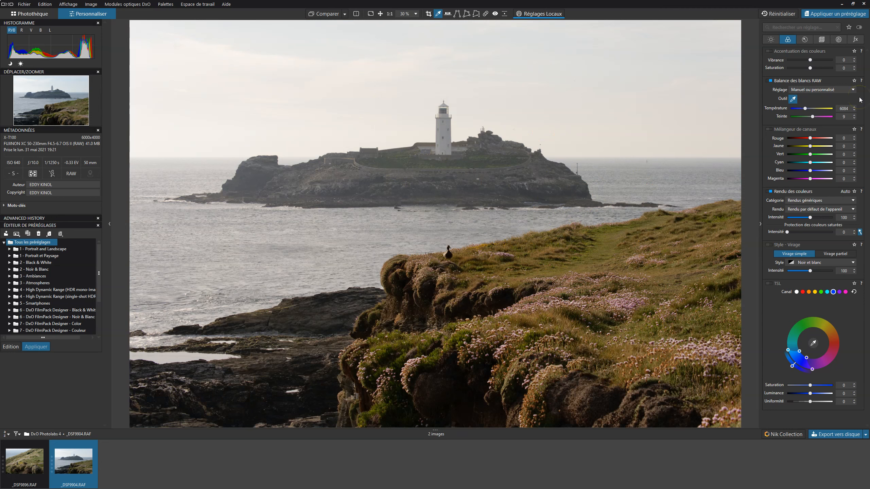
# Enable DxO ClearView Plus and compare the photo with and without the correction
pyautogui.click(772, 43)
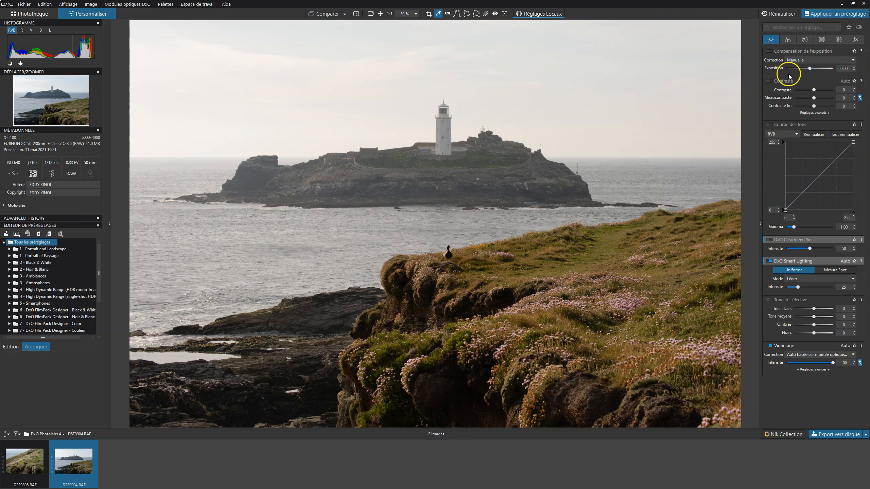
pyautogui.moveTo(802, 238)
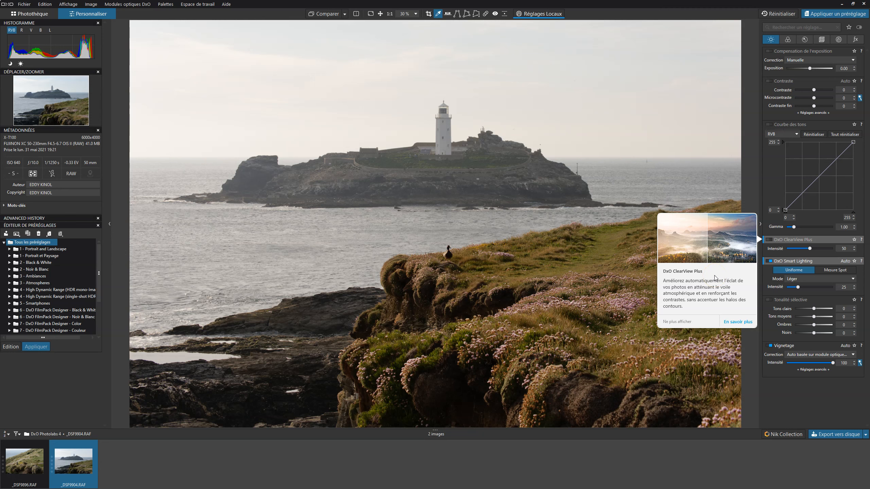
pyautogui.click(771, 241)
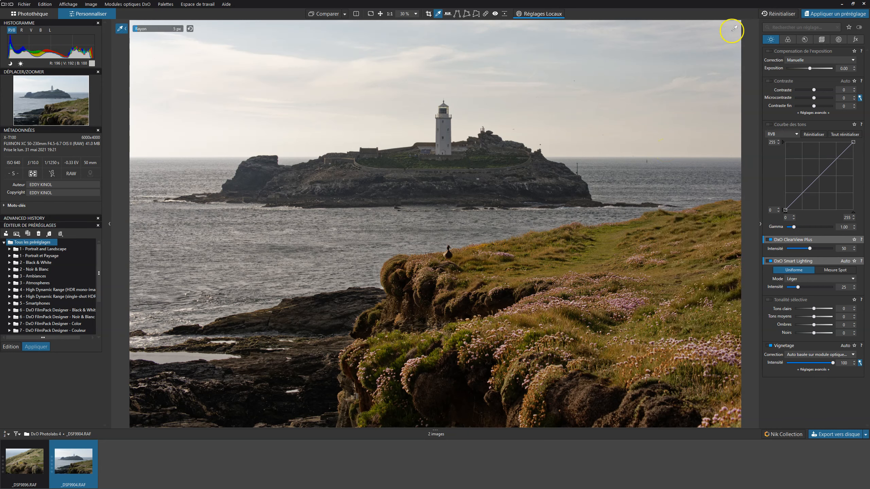
pyautogui.click(770, 240)
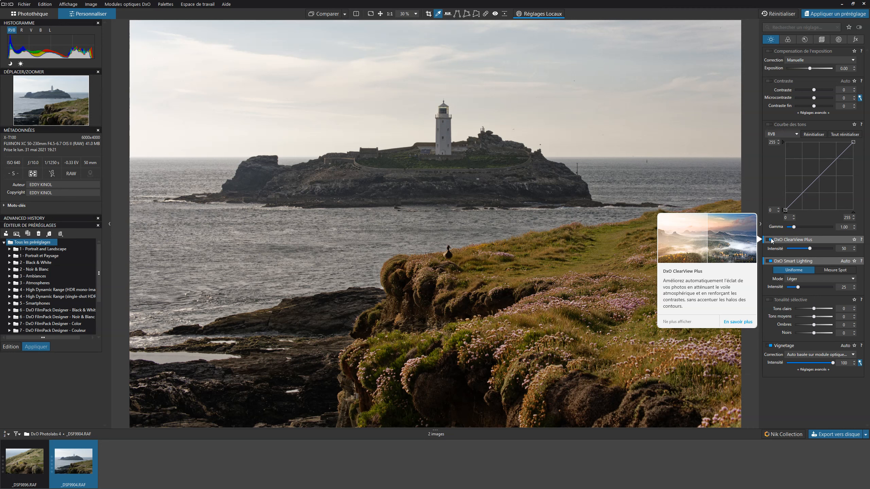
pyautogui.click(770, 239)
# Try the DxO ClearView Plus intensity at 100, 50 and 34, and settle on 40
pyautogui.click(809, 248)
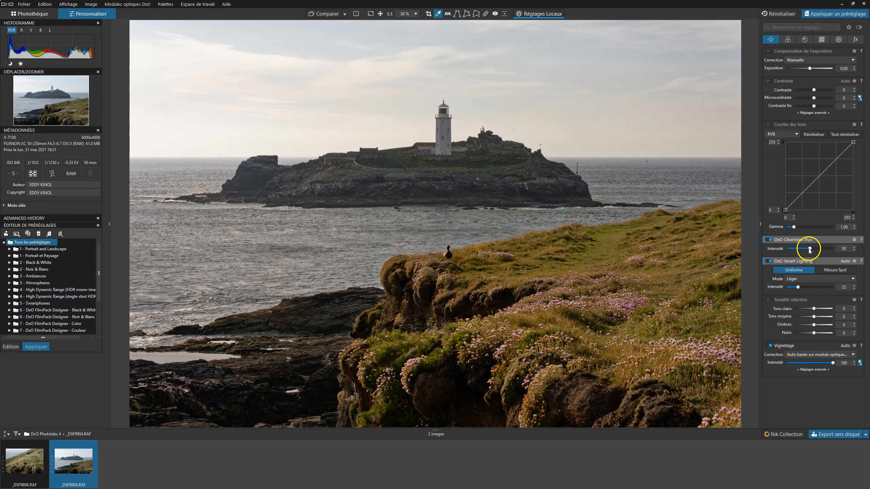
pyautogui.moveTo(814, 249); pyautogui.dragTo(839, 244)
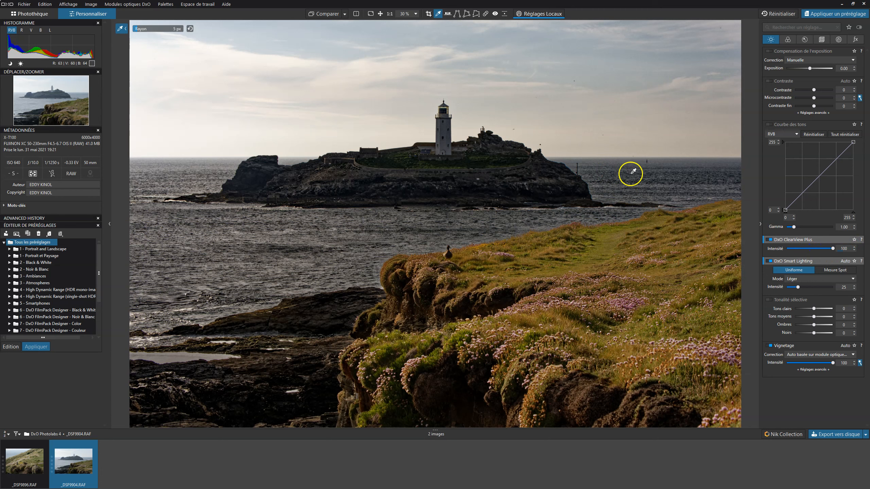
pyautogui.moveTo(832, 249); pyautogui.dragTo(810, 249)
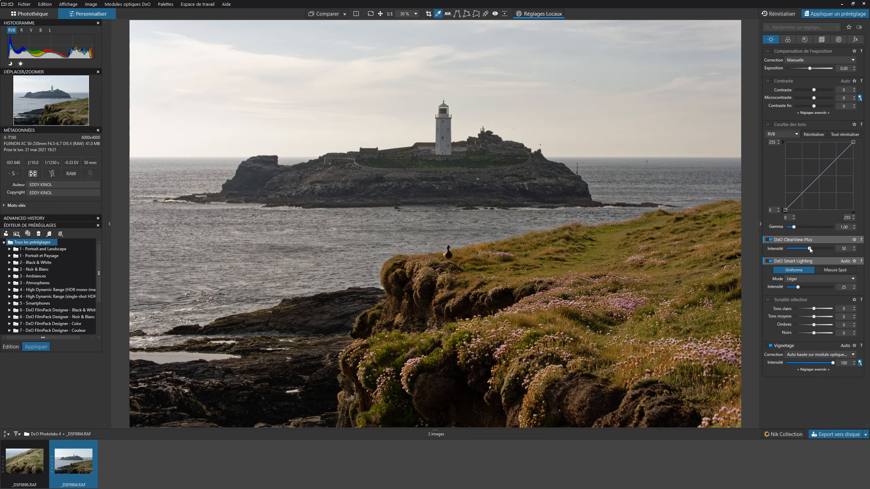
pyautogui.moveTo(804, 247); pyautogui.dragTo(801, 248)
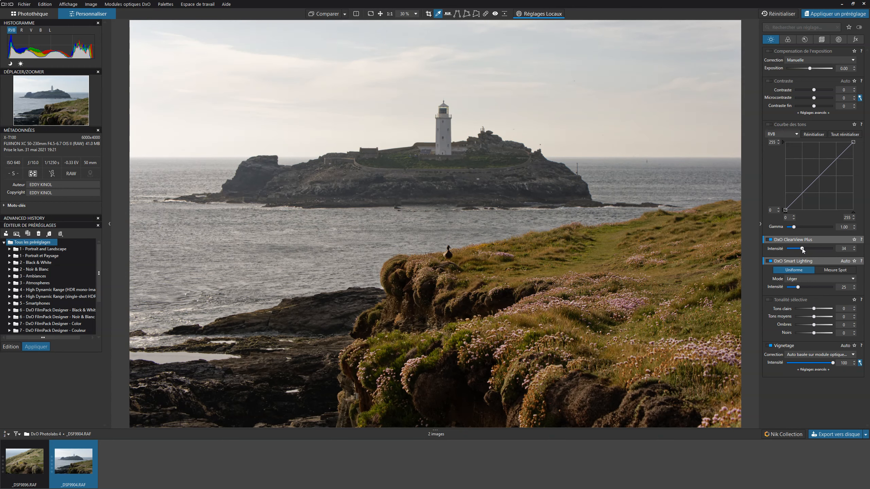
pyautogui.moveTo(802, 248); pyautogui.dragTo(807, 249)
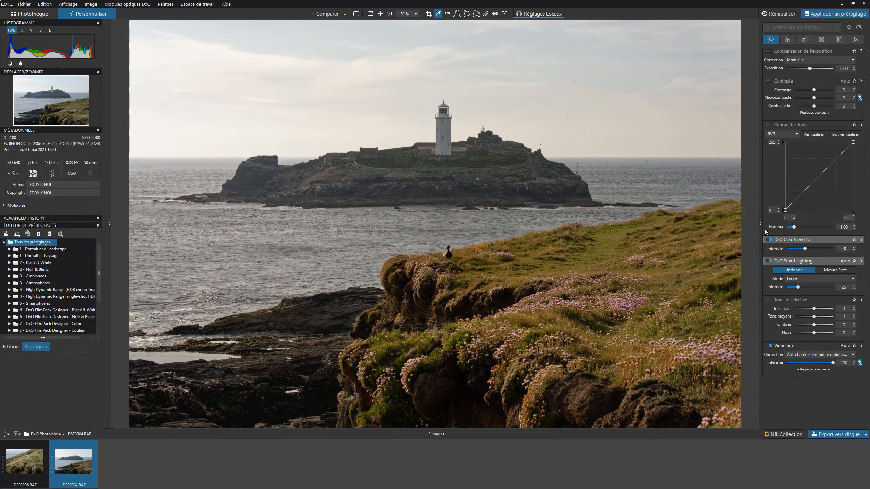
pyautogui.moveTo(769, 239)
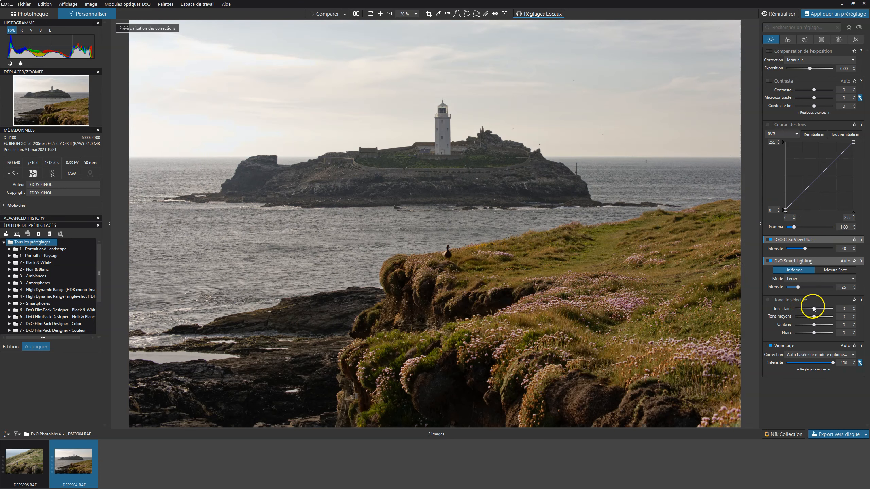
# Set the selective tone highlights (Tons clairs) to -64 and shadows (Ombres) to 9, and compare the photo with and without them
pyautogui.moveTo(814, 309); pyautogui.dragTo(801, 309)
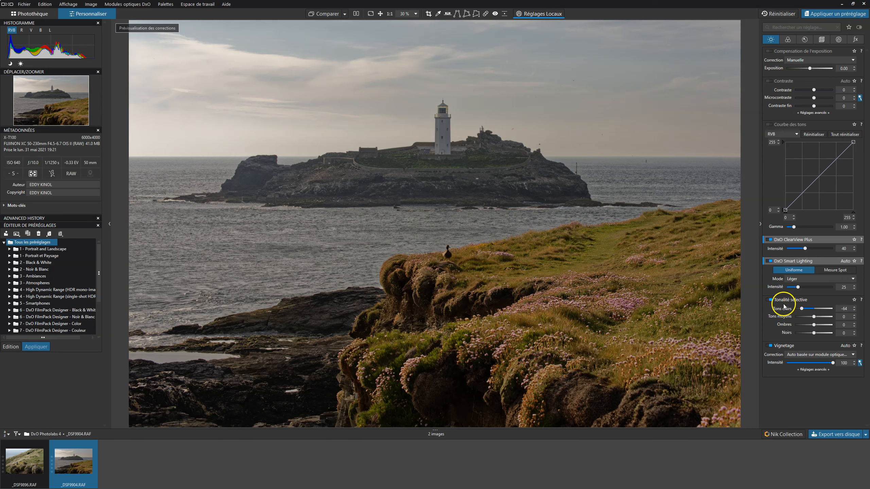
pyautogui.moveTo(813, 324); pyautogui.dragTo(817, 326)
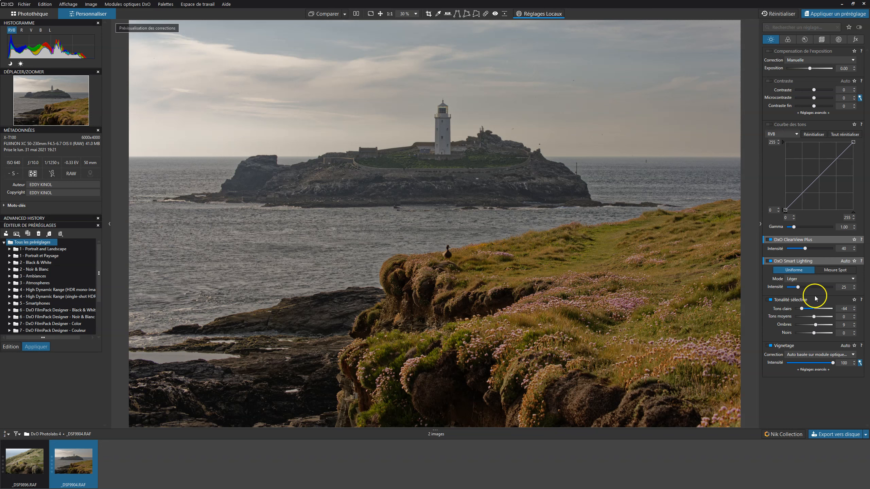
pyautogui.click(770, 299)
pyautogui.click(770, 300)
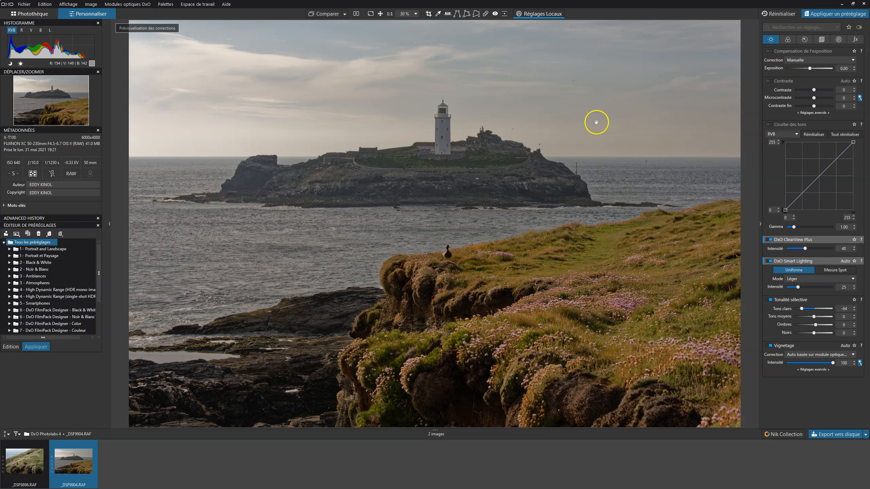
# Place a local adjustment control point in the upper-left sky and size its circle to extend past the island to the foreground cliff
pyautogui.moveTo(525, 15)
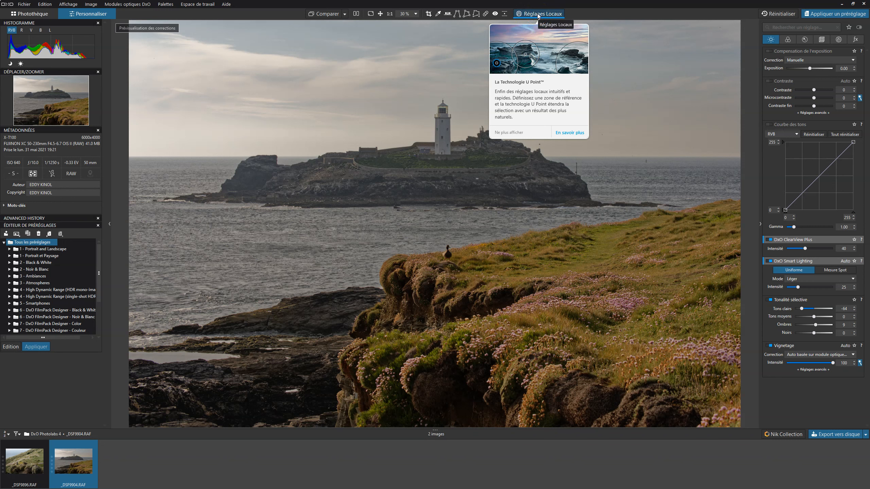
pyautogui.click(443, 127)
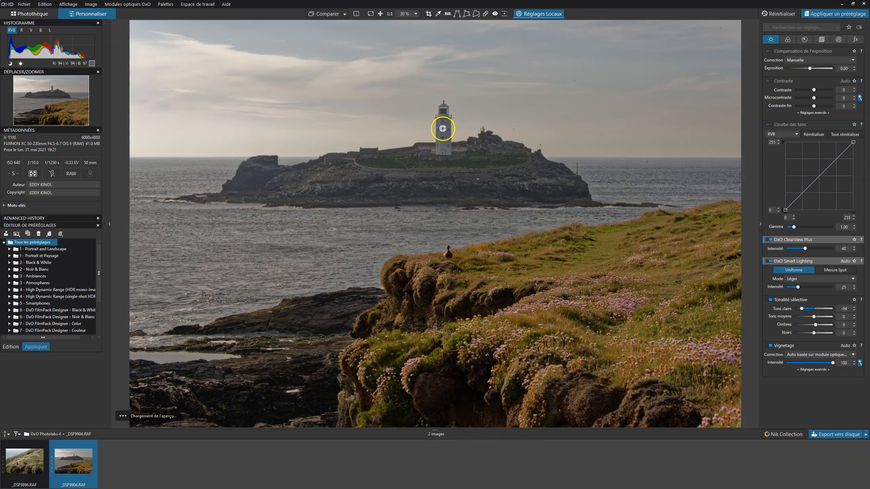
pyautogui.click(265, 37)
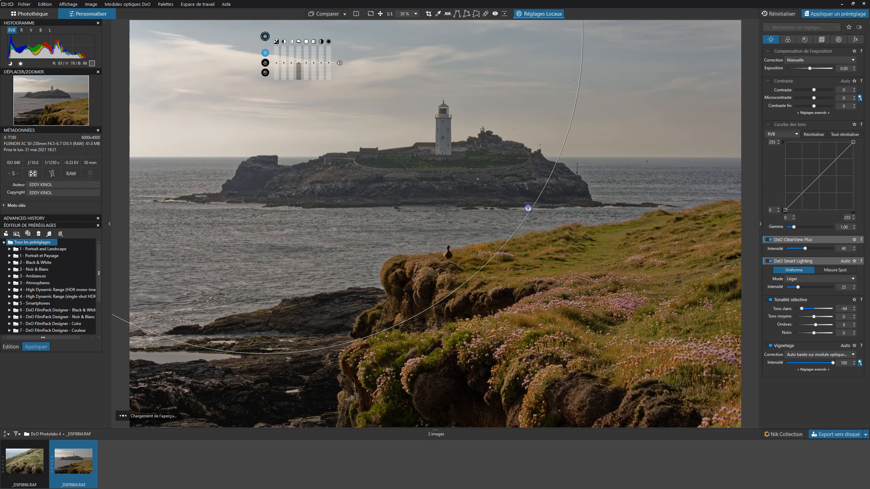
pyautogui.moveTo(527, 199); pyautogui.dragTo(370, 100)
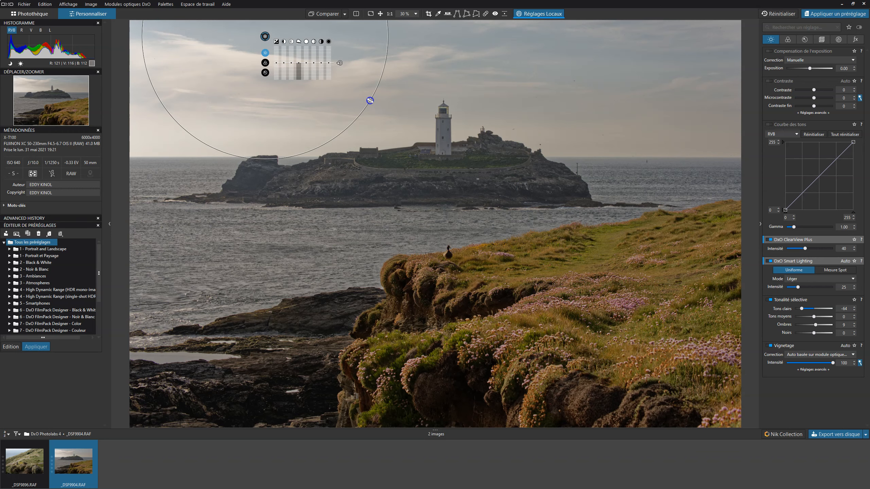
pyautogui.press('m')
pyautogui.moveTo(370, 100); pyautogui.dragTo(586, 139)
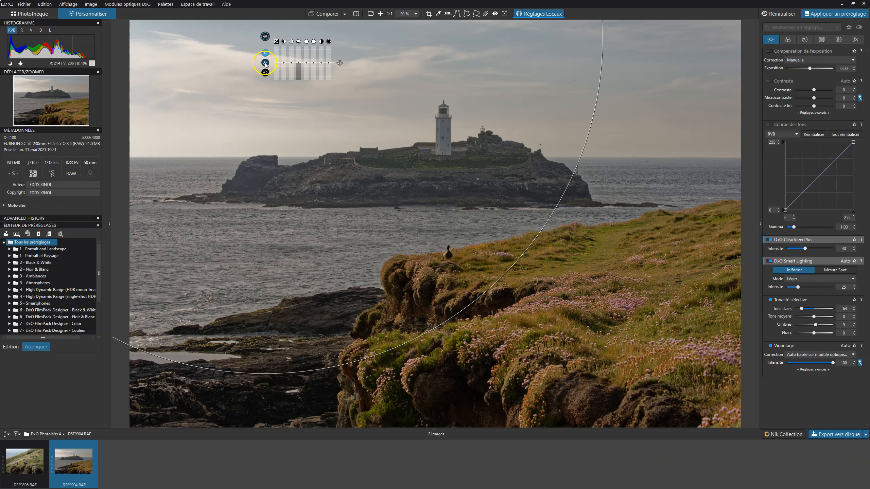
# Raise the vibrance of the sky control point in its colour settings
pyautogui.click(265, 63)
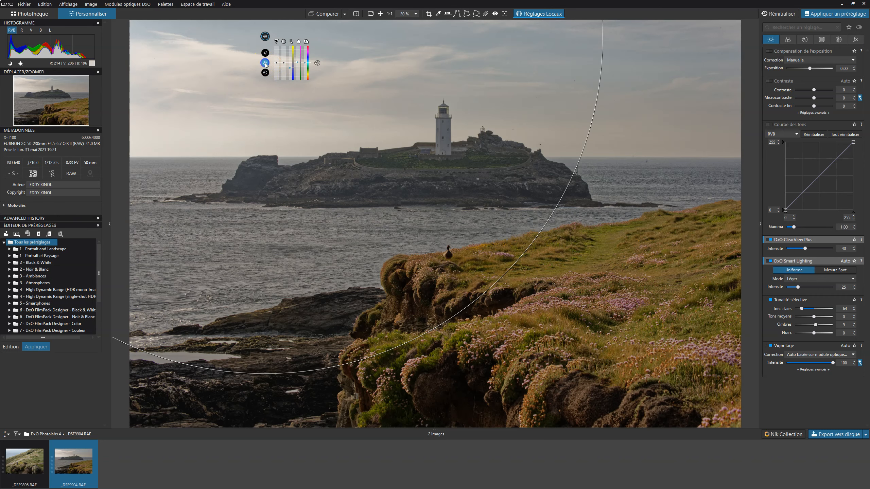
pyautogui.click(276, 63)
pyautogui.moveTo(276, 65); pyautogui.dragTo(277, 51)
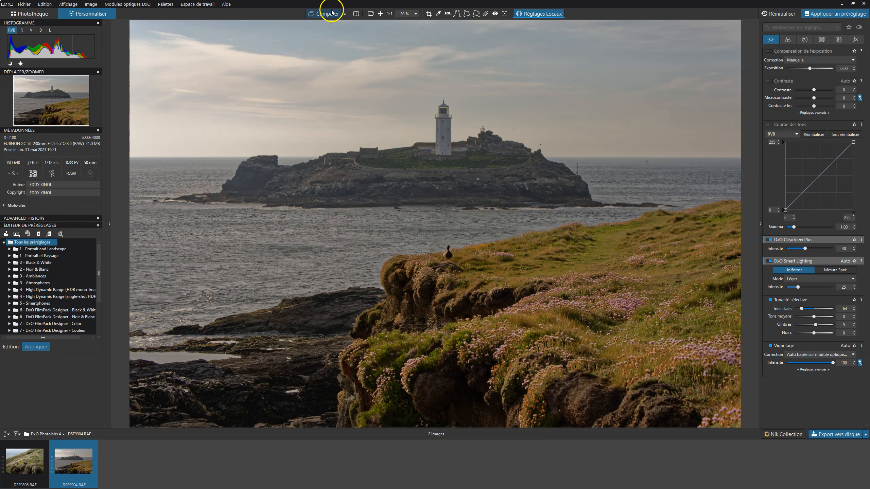
# Check the comparison reference options and compare the photo with its version without local adjustments
pyautogui.click(345, 14)
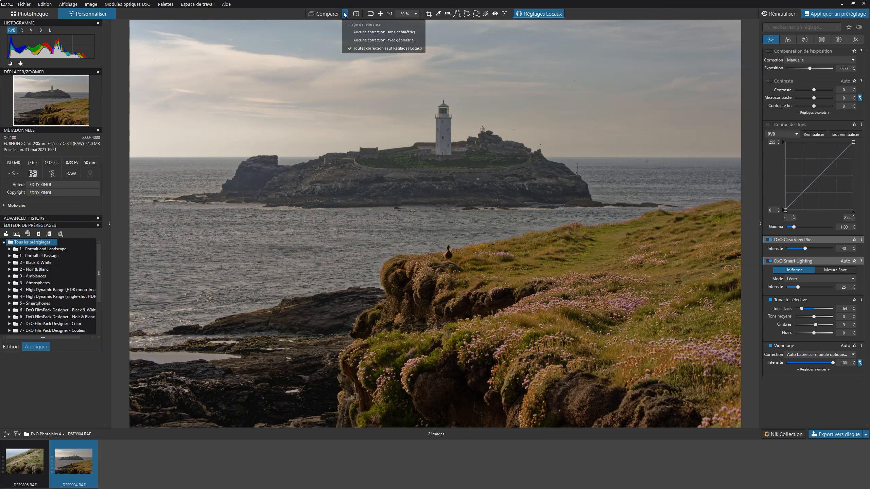
pyautogui.click(345, 14)
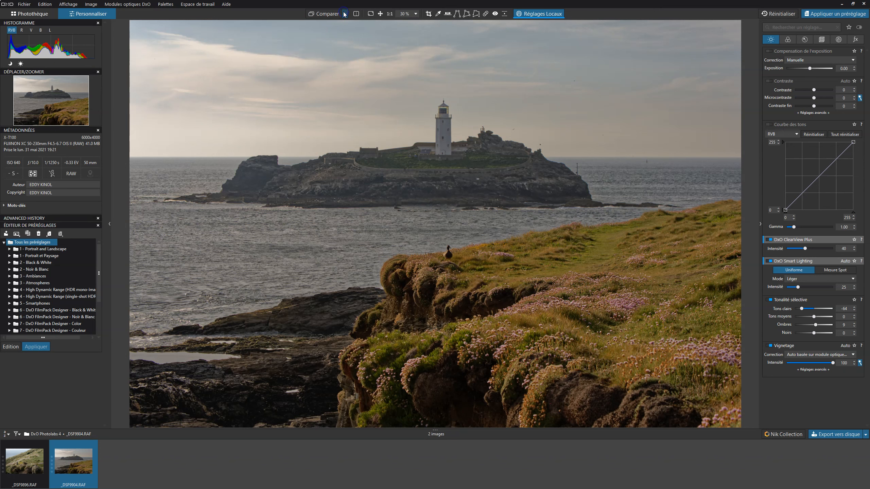
pyautogui.click(321, 14)
pyautogui.click(322, 15)
pyautogui.click(307, 91)
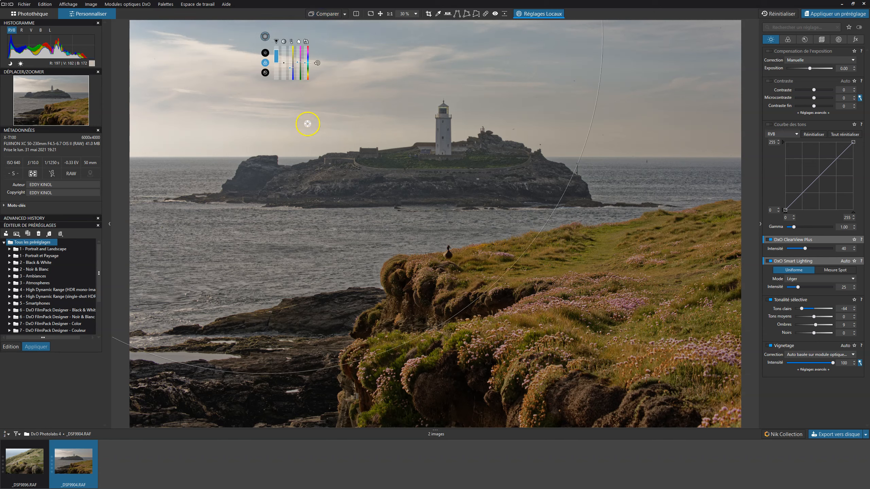
# Raise the saturation of the sky control point and preview its mask
pyautogui.click(284, 64)
pyautogui.moveTo(284, 64); pyautogui.dragTo(286, 51)
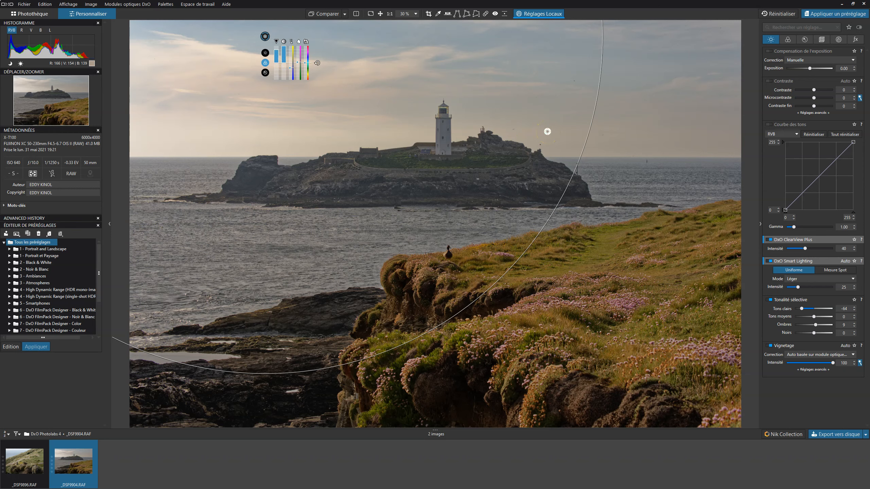
pyautogui.press('m')
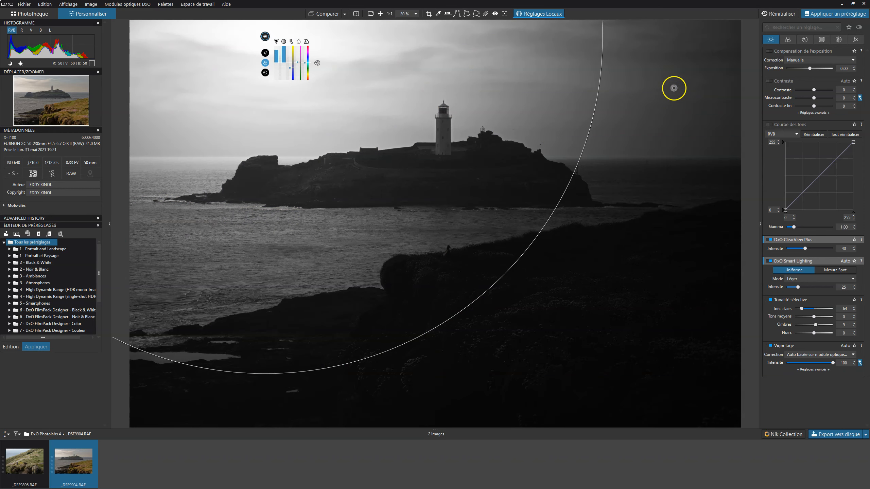
pyautogui.press('m')
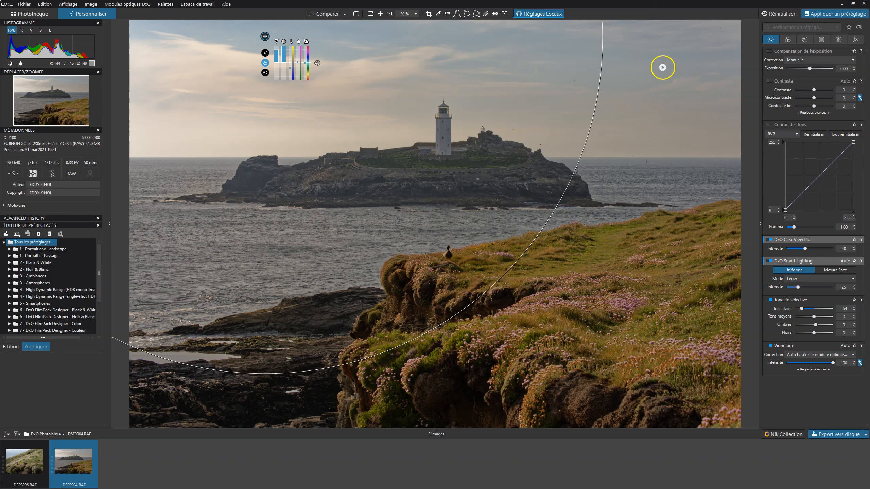
# Add a second control point in the sky above the right side of the island to the existing sky mask
pyautogui.click(660, 63)
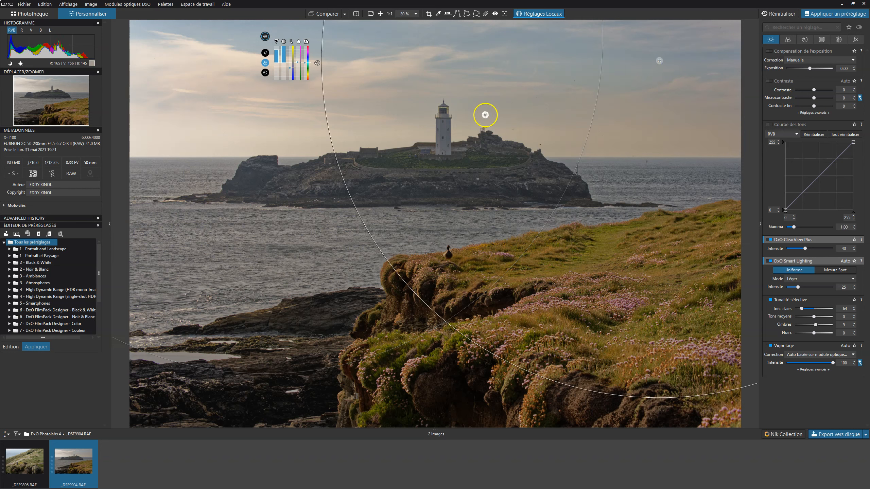
pyautogui.click(514, 96)
pyautogui.rightClick(515, 97)
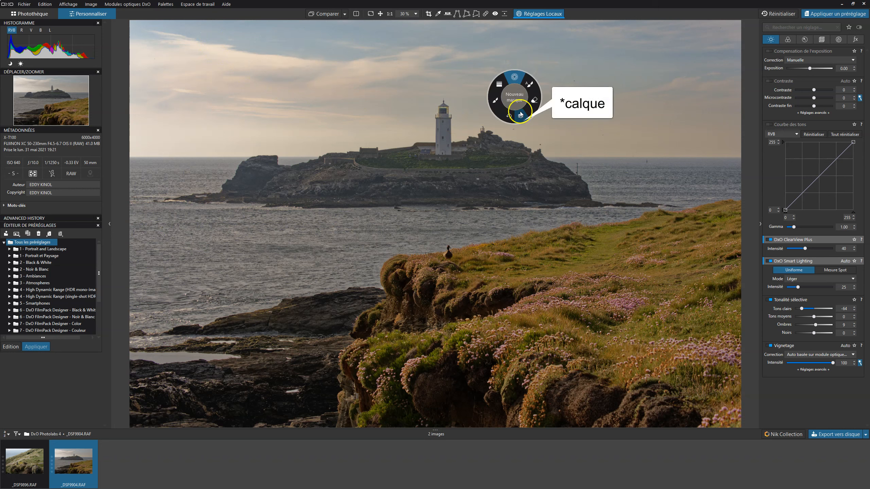
pyautogui.click(539, 118)
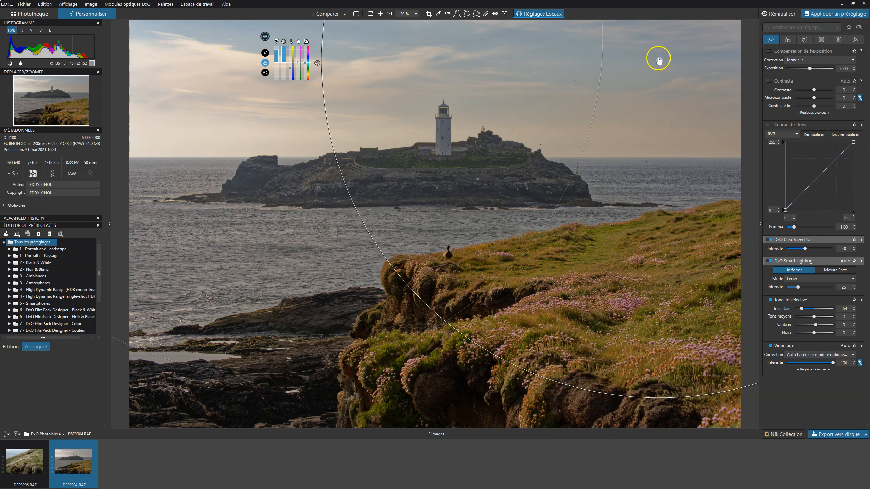
pyautogui.click(263, 36)
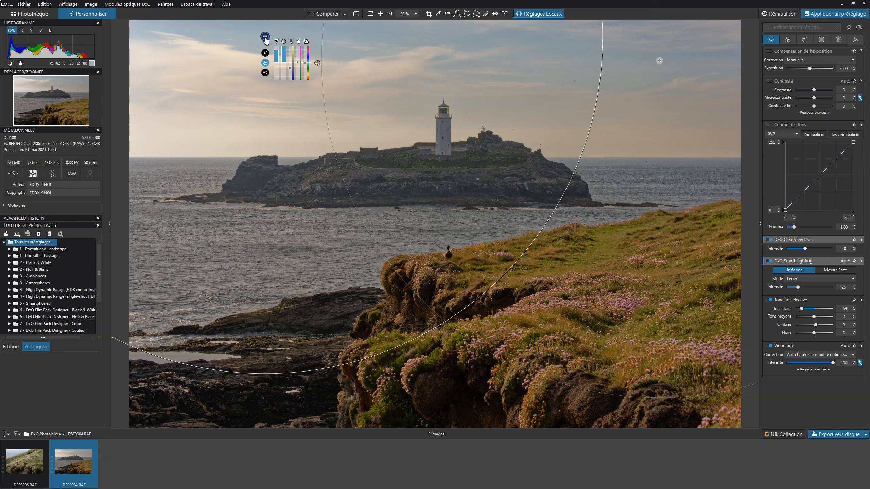
pyautogui.click(659, 61)
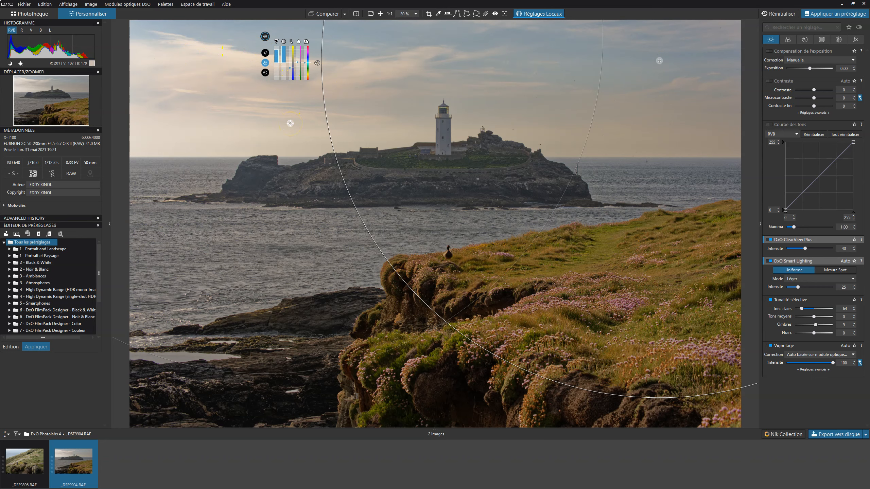
# Preview the coverage of the sky mask and compare the photo with its version without local adjustments
pyautogui.moveTo(290, 123); pyautogui.dragTo(434, 109)
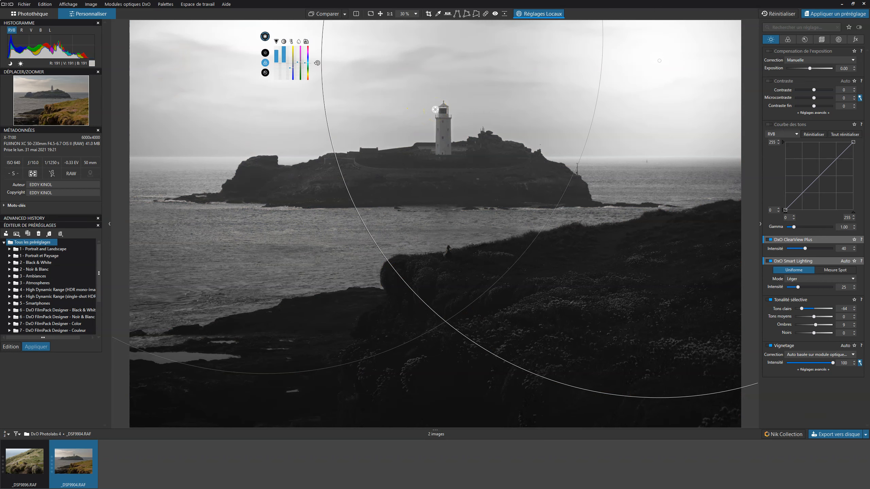
pyautogui.moveTo(435, 110); pyautogui.dragTo(270, 244)
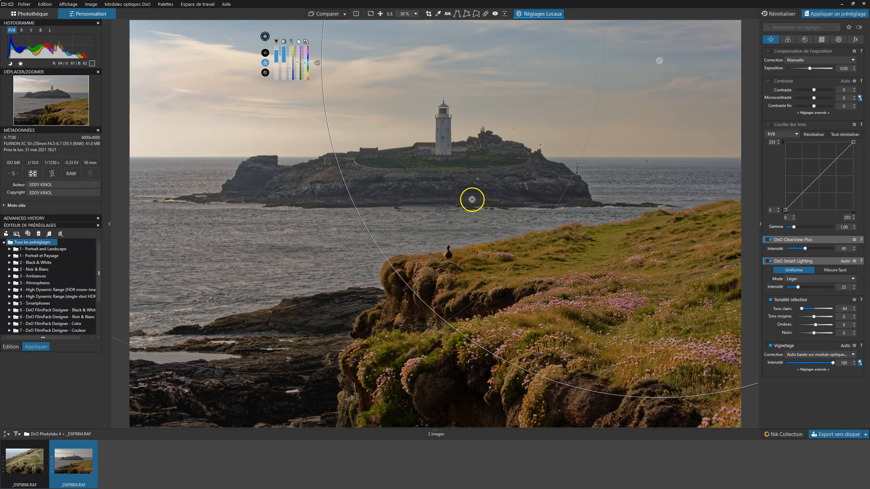
pyautogui.click(318, 14)
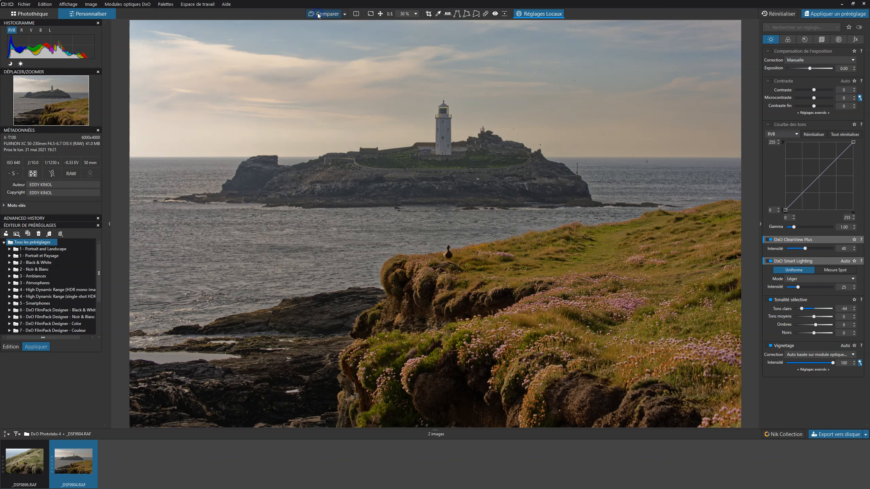
pyautogui.click(318, 14)
pyautogui.click(318, 14)
pyautogui.click(318, 14)
pyautogui.click(317, 15)
pyautogui.click(318, 14)
# Start a new local adjustment mask and place a control point on the lighthouse tower
pyautogui.rightClick(530, 135)
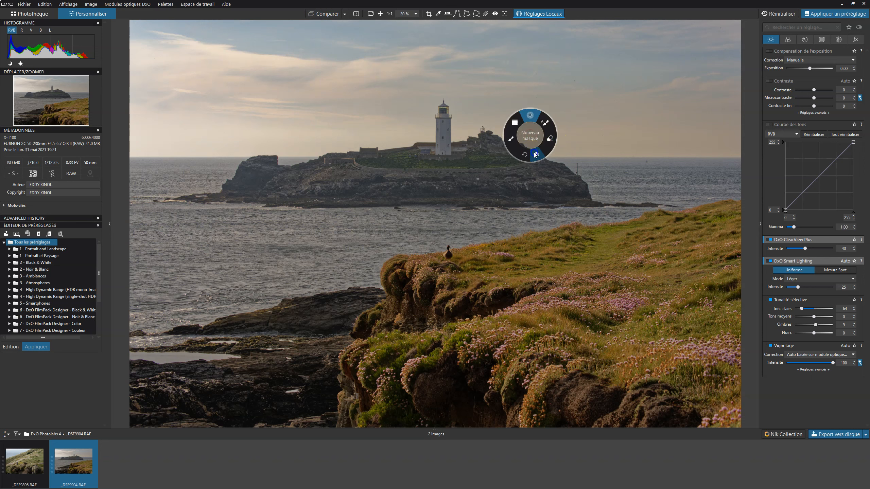
pyautogui.click(536, 155)
pyautogui.click(442, 132)
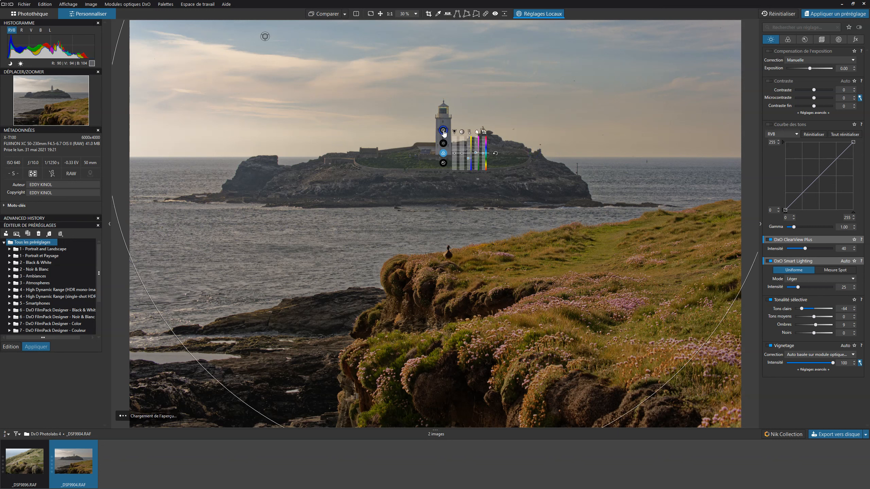
# In the lighthouse control point's light settings, lower the shadows and slightly raise the exposure and ClearView Plus
pyautogui.click(444, 143)
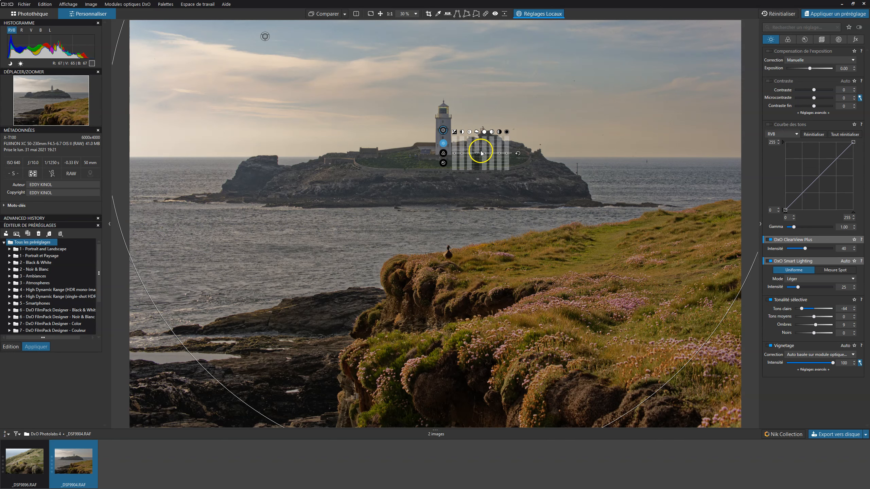
pyautogui.moveTo(499, 153); pyautogui.dragTo(500, 160)
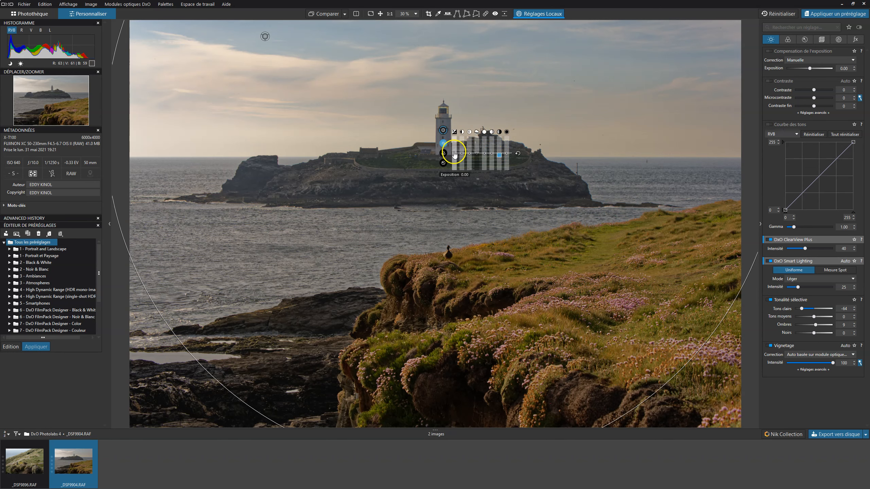
pyautogui.moveTo(454, 155); pyautogui.dragTo(455, 154)
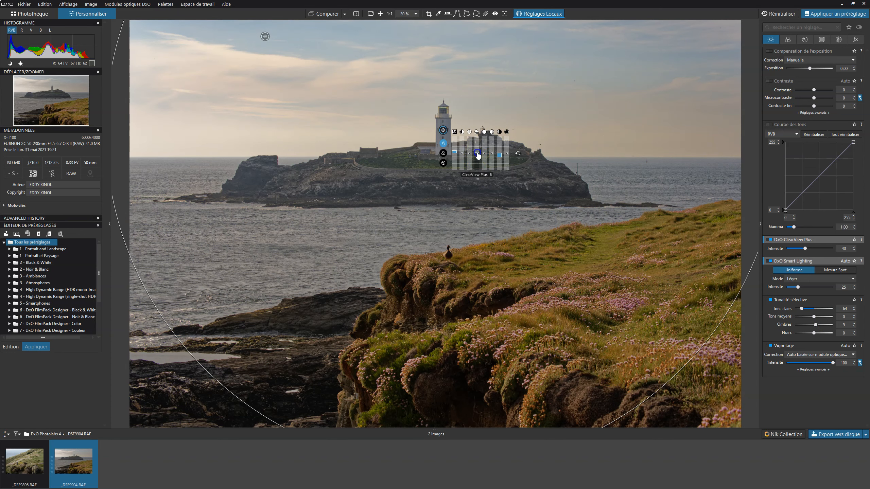
pyautogui.moveTo(478, 155); pyautogui.dragTo(478, 155)
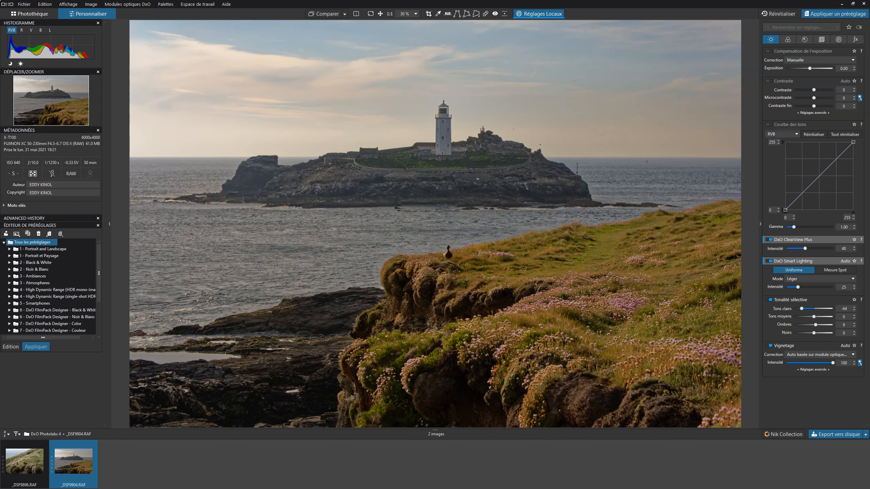
# Toggle the comparison to examine the effect of the lighthouse control point
pyautogui.click(314, 14)
pyautogui.click(314, 14)
pyautogui.click(314, 14)
pyautogui.click(314, 15)
# Set the comparison reference to "Aucune correction (sans géométrie)" and compare the photo with its uncorrected version
pyautogui.click(344, 14)
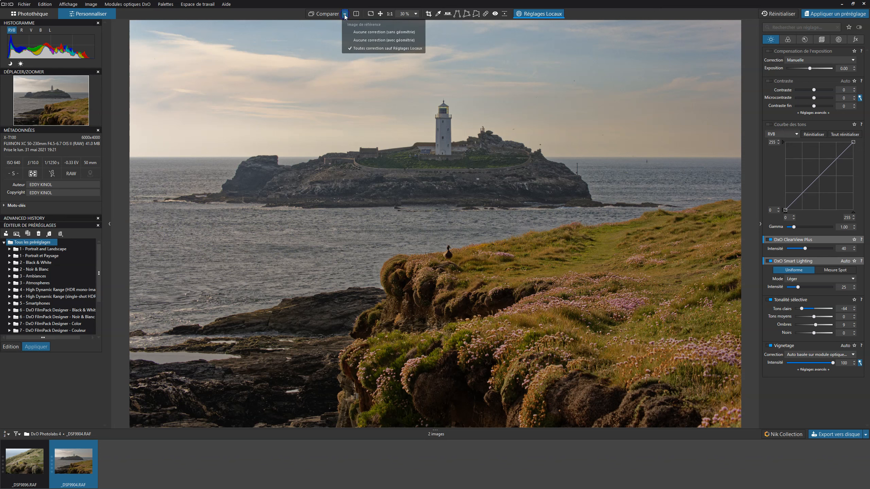
pyautogui.click(368, 33)
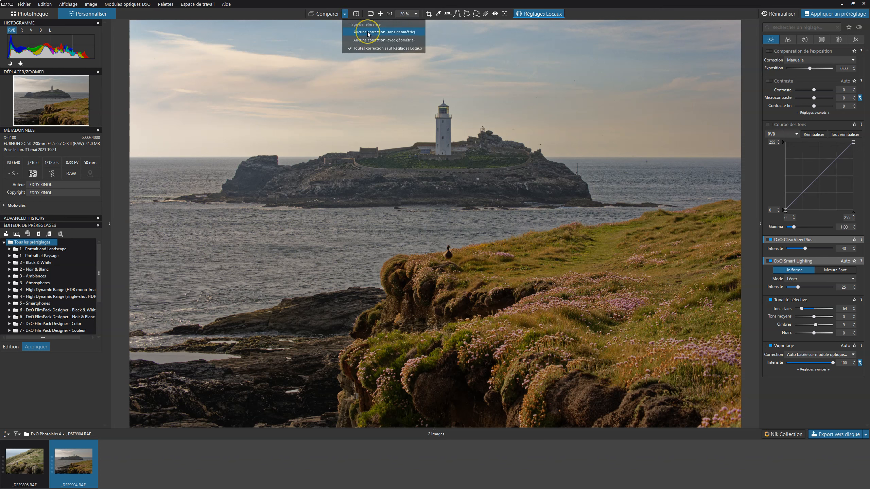
pyautogui.click(326, 14)
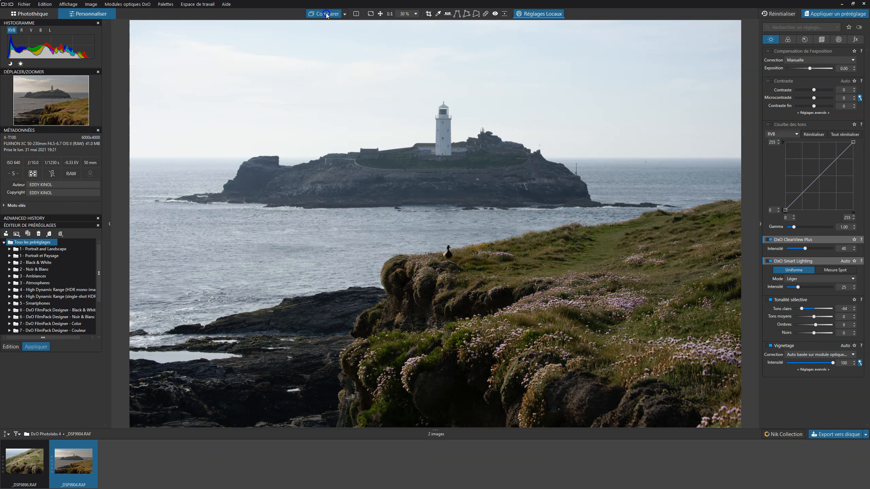
pyautogui.click(326, 14)
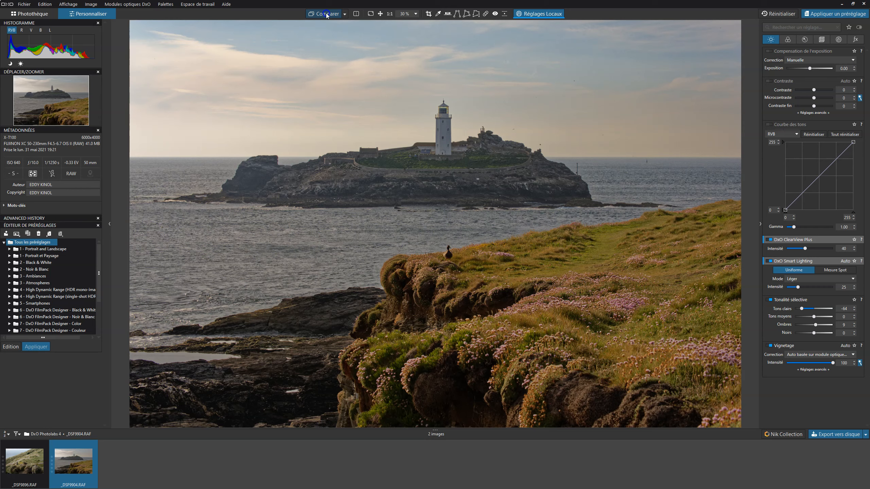
pyautogui.click(326, 14)
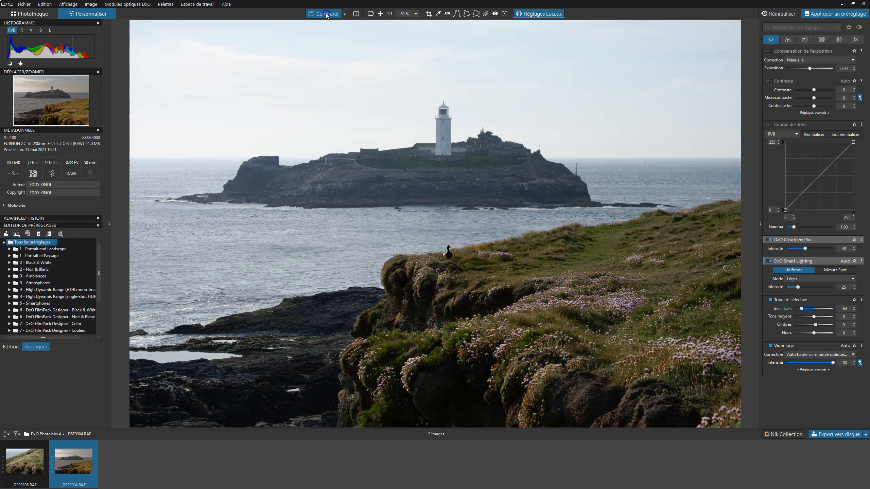
pyautogui.click(326, 14)
pyautogui.click(326, 14)
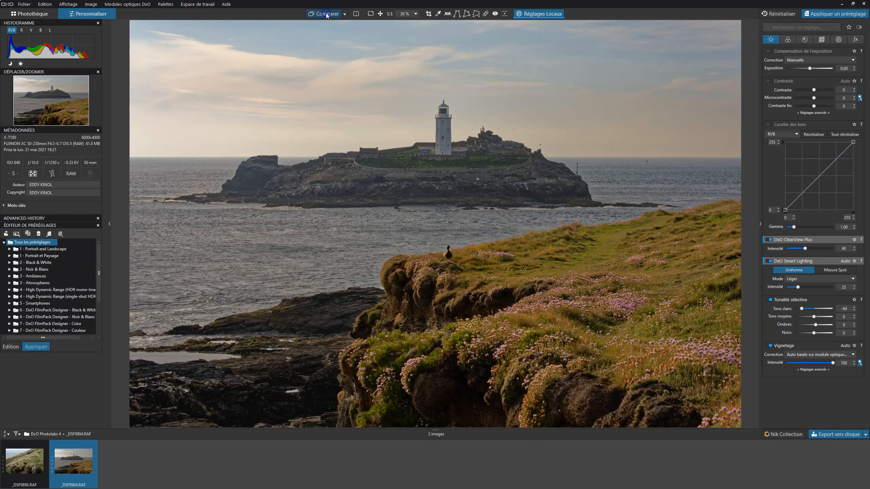
# Set the selective tone shadows (Ombres) to 0 and blacks (Noirs) to 29, and compare with the uncorrected photo
pyautogui.moveTo(816, 325); pyautogui.dragTo(819, 334)
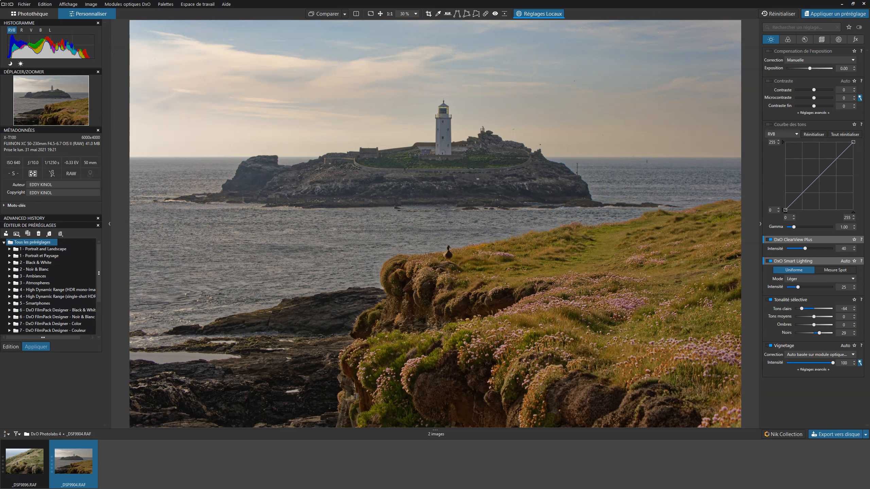
pyautogui.click(328, 14)
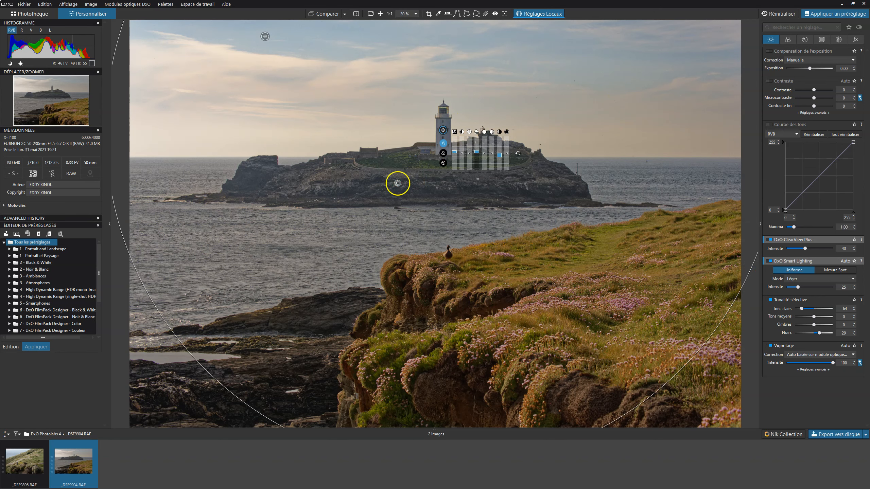
# Create a new mask with a control point on the island's rocks, display its mask and reduce its circle to the island's edge
pyautogui.rightClick(399, 184)
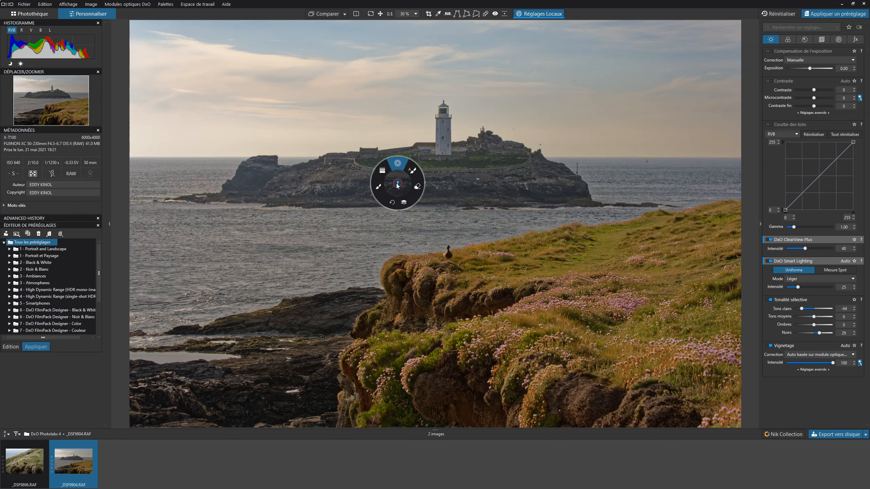
pyautogui.click(335, 182)
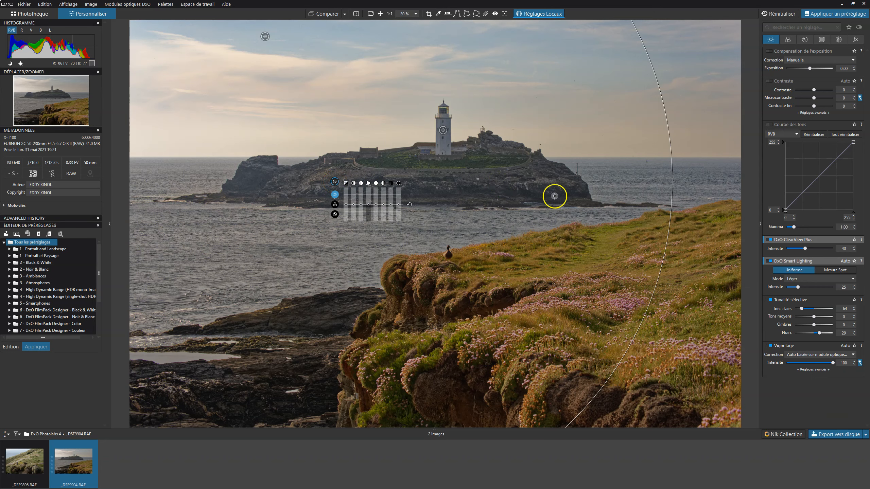
pyautogui.press('m')
pyautogui.moveTo(651, 295); pyautogui.dragTo(609, 168)
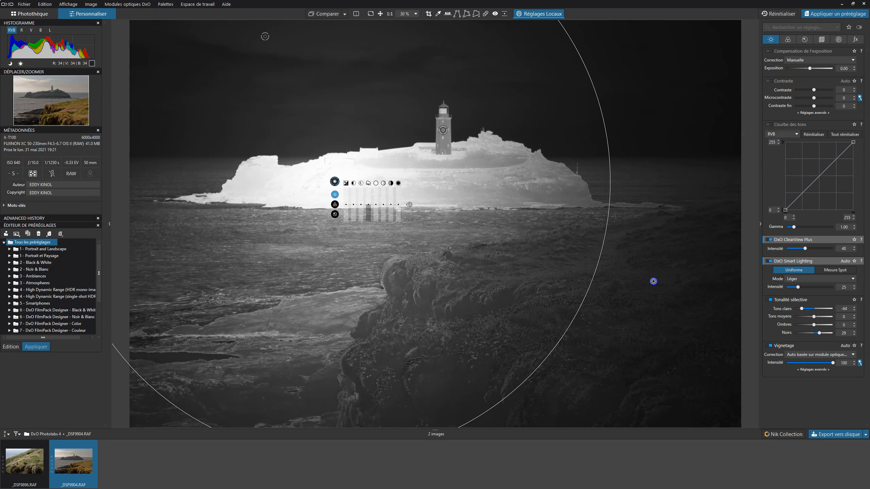
# Add protection points on the grassy slope, the foreground cliff and the sea to exclude them from the island mask
pyautogui.click(649, 295)
pyautogui.click(435, 309)
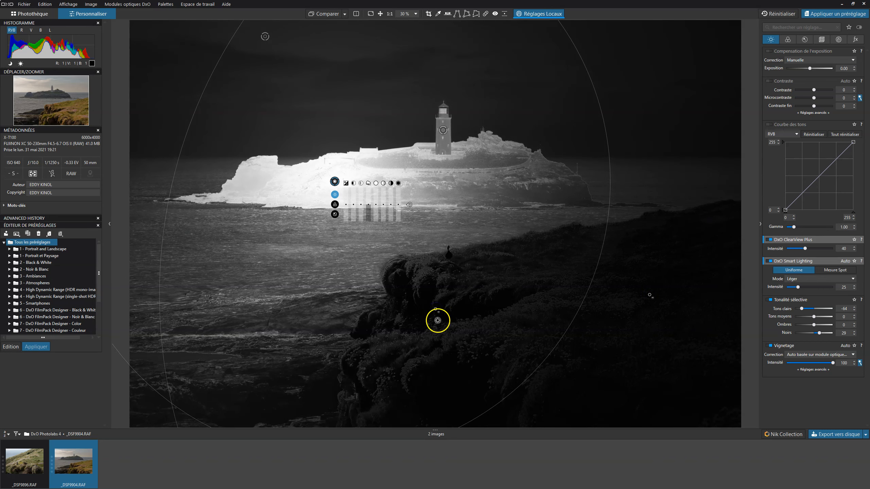
pyautogui.click(294, 267)
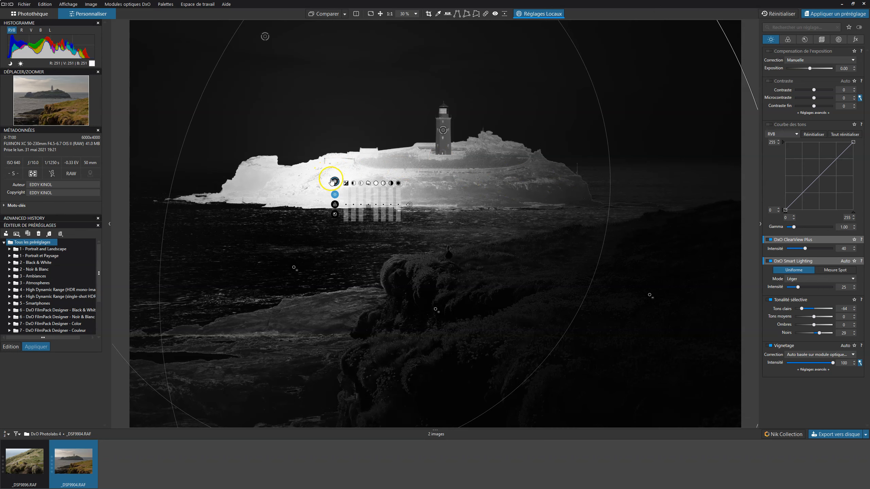
# Move the control point to the island's centre, add protection points on the cliff edge and shoreline rocks, and hide the mask
pyautogui.click(399, 177)
pyautogui.moveTo(399, 177); pyautogui.dragTo(408, 179)
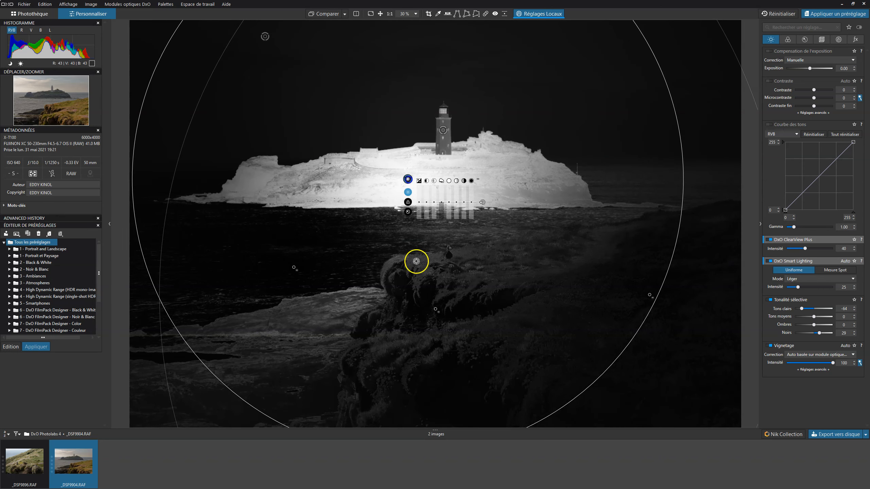
pyautogui.click(412, 282)
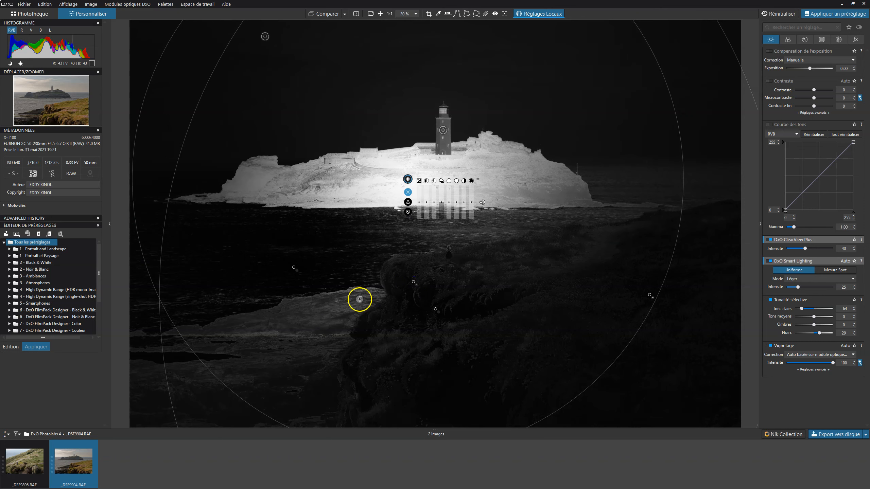
pyautogui.click(329, 312)
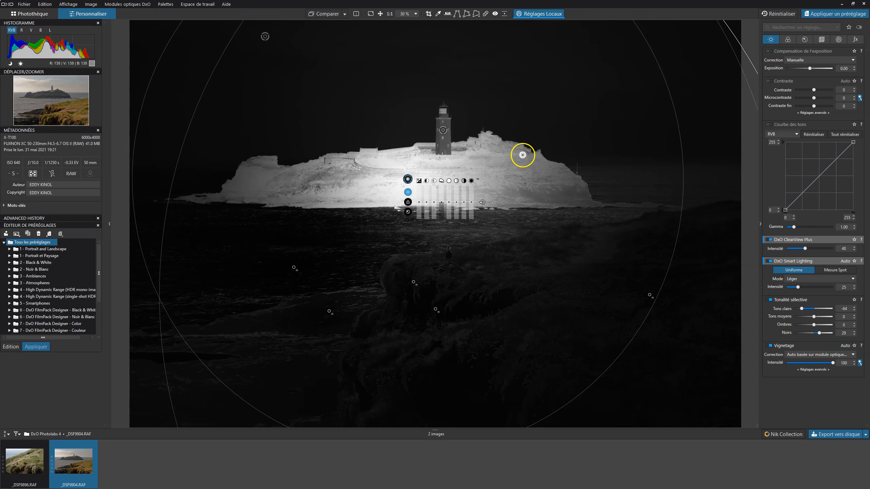
pyautogui.press('m')
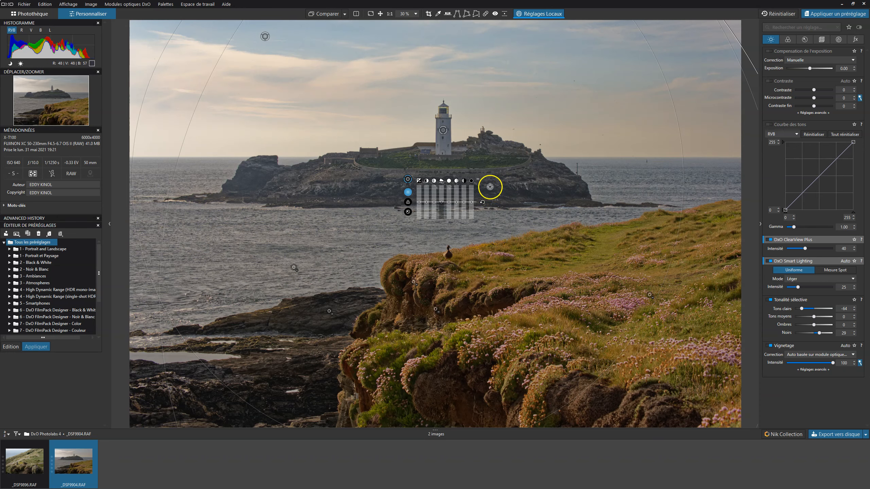
# Raise ClearView Plus to about 22 on the island control point and fine-tune its exposure
pyautogui.moveTo(441, 204); pyautogui.dragTo(442, 204)
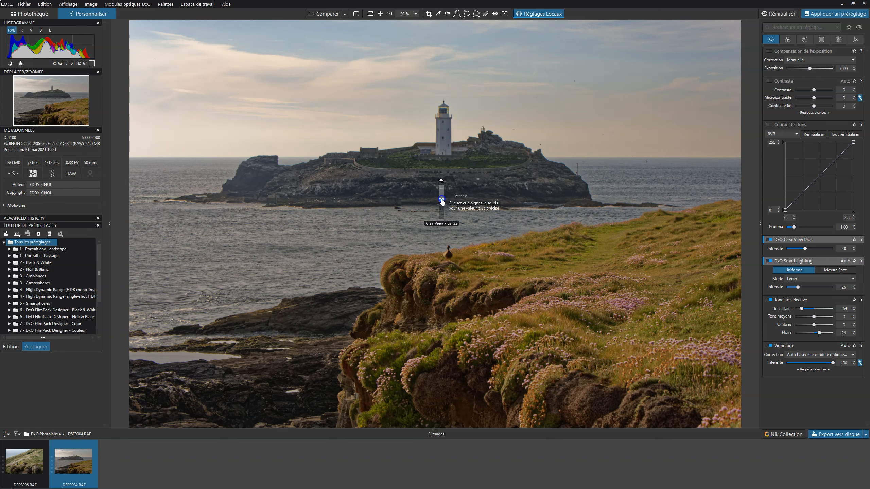
pyautogui.moveTo(442, 201); pyautogui.dragTo(419, 205)
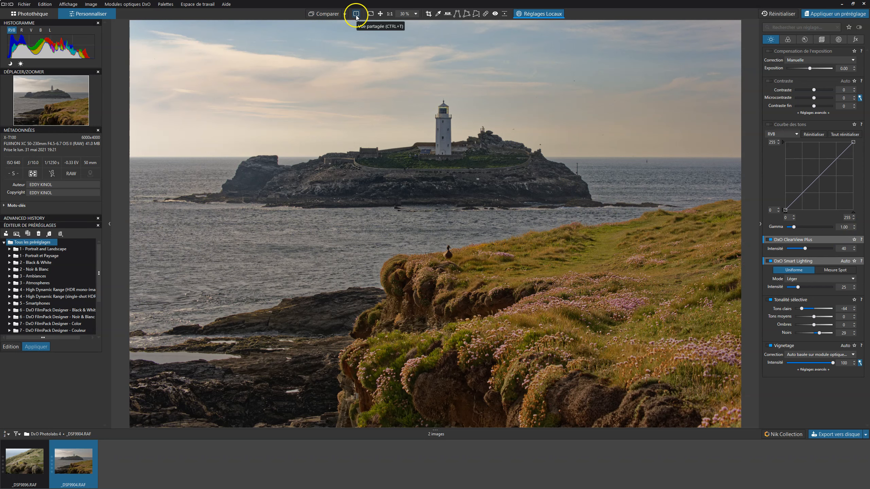
# Set the comparison reference to all corrections except local adjustments and repeatedly toggle between that reference and the edited lighthouse photo
pyautogui.click(316, 15)
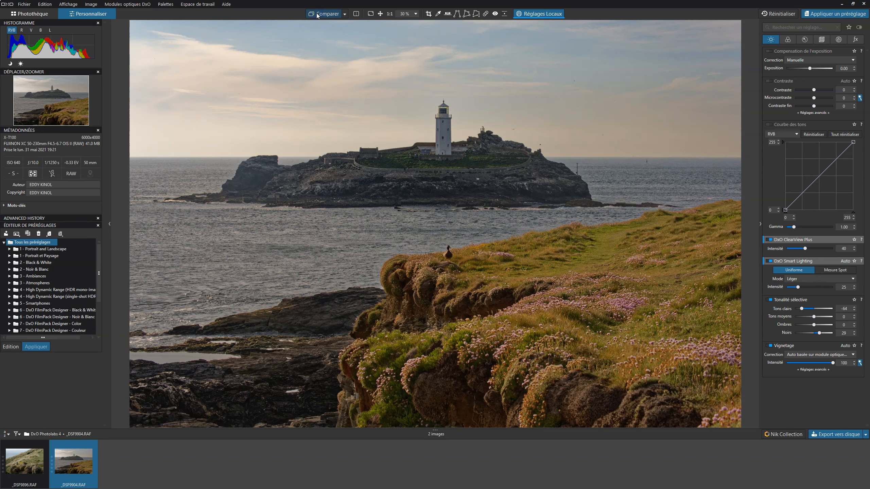
pyautogui.click(345, 13)
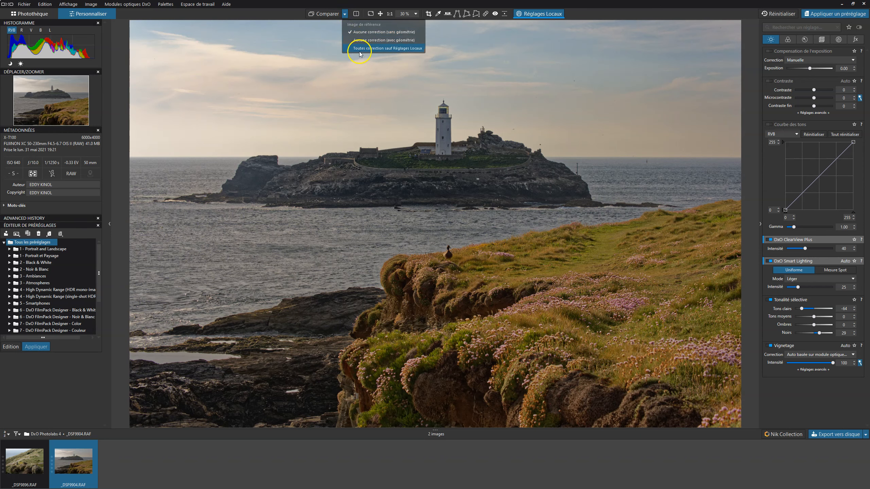
pyautogui.click(328, 15)
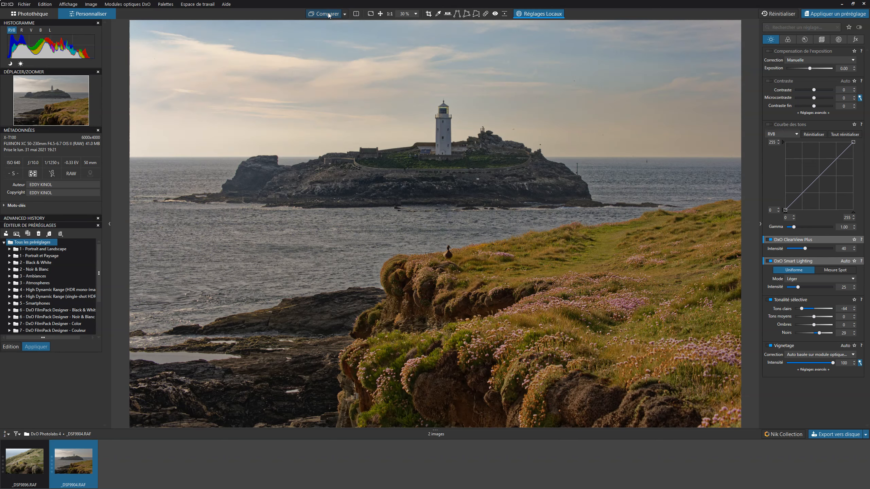
pyautogui.click(328, 15)
pyautogui.click(329, 15)
pyautogui.click(328, 14)
pyautogui.click(329, 15)
pyautogui.click(328, 15)
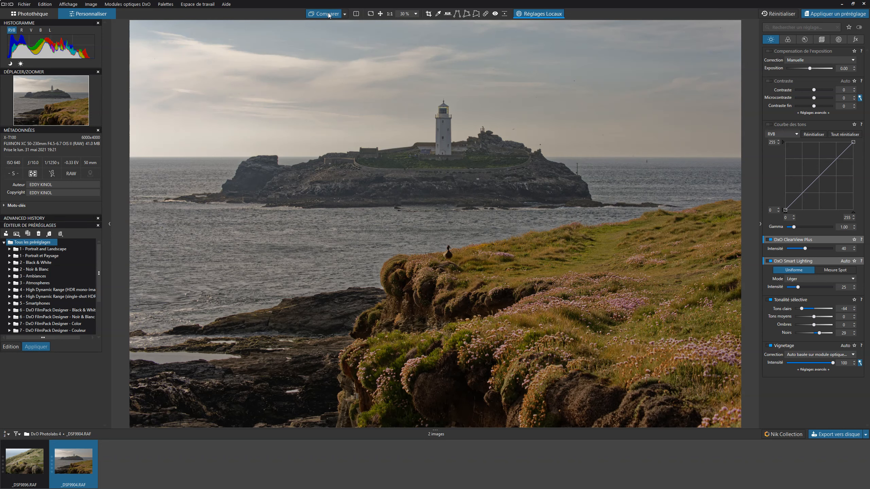
# View the photo full screen in split view, sweep the divider across the image to compare original and corrected versions, and return to the editor
pyautogui.click(370, 13)
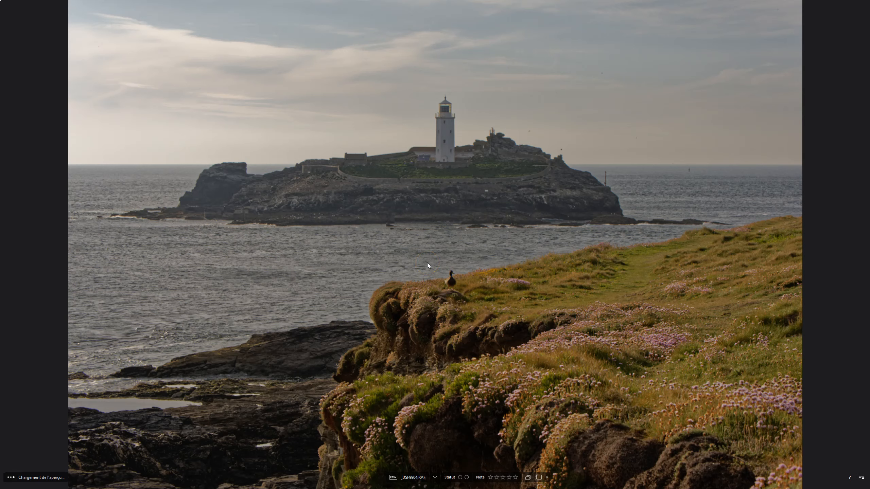
pyautogui.click(538, 478)
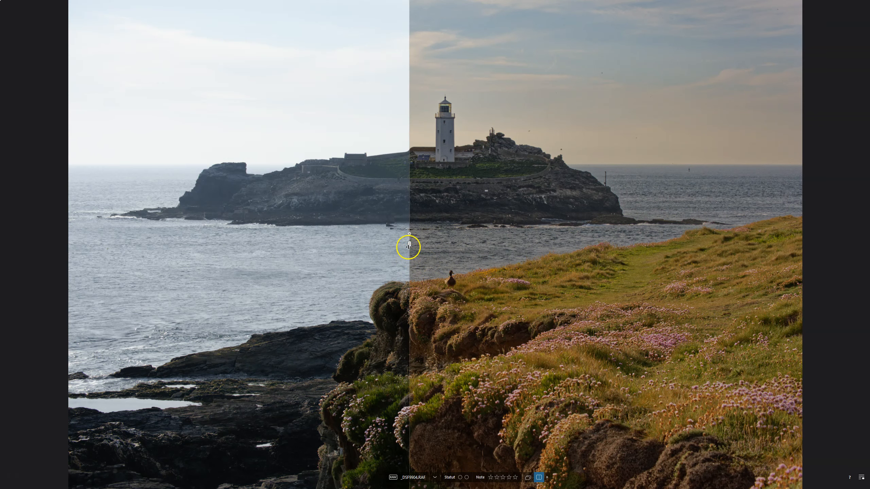
pyautogui.moveTo(408, 245); pyautogui.dragTo(187, 143)
pyautogui.press('F11')
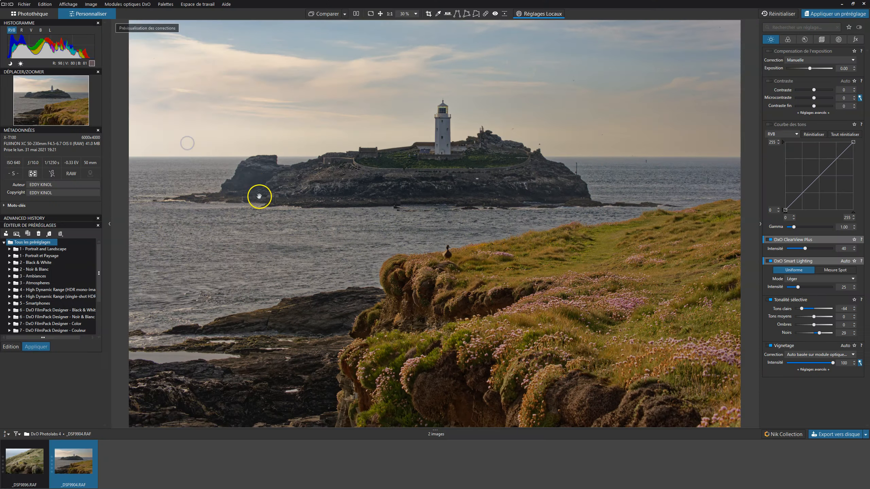
# Inspect the island's two ends and the lighthouse at 100%, and return to the full image view
pyautogui.click(245, 177)
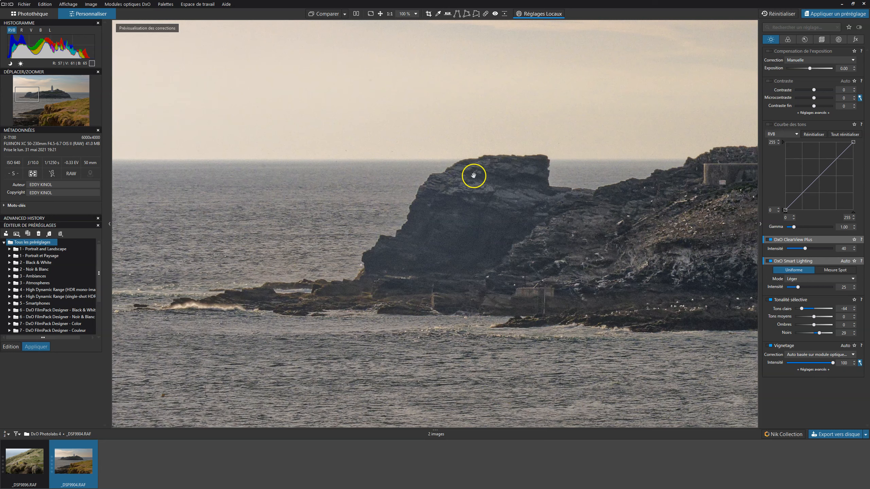
pyautogui.click(484, 249)
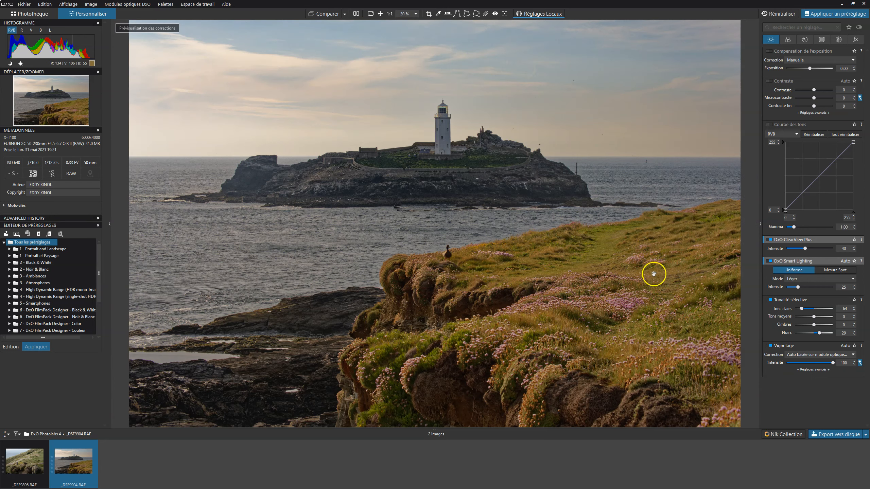
pyautogui.click(542, 163)
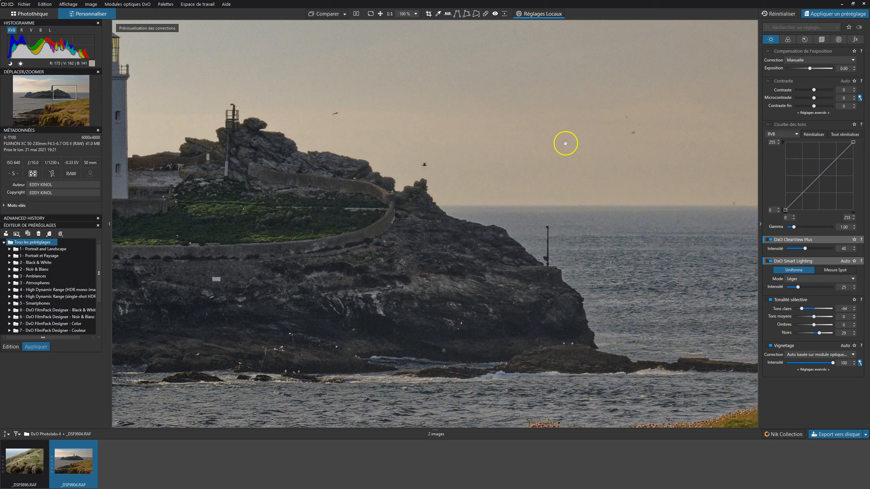
pyautogui.moveTo(424, 262); pyautogui.dragTo(796, 308)
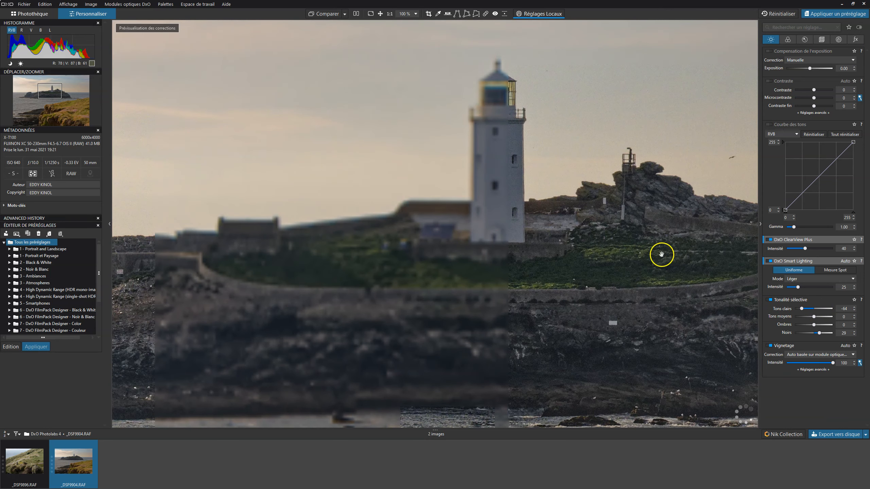
pyautogui.click(510, 203)
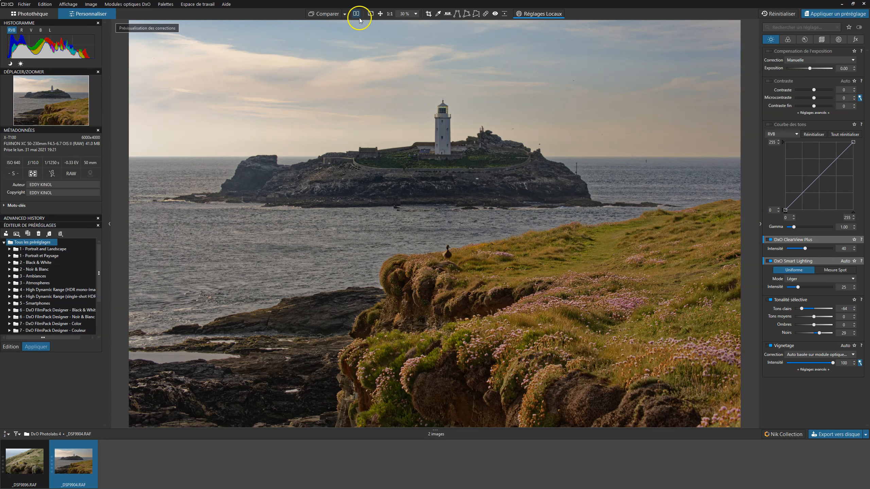
# Crop the photo to a 16/9 ratio, shifting the frame slightly upward to keep more sky, and apply the crop
pyautogui.click(429, 16)
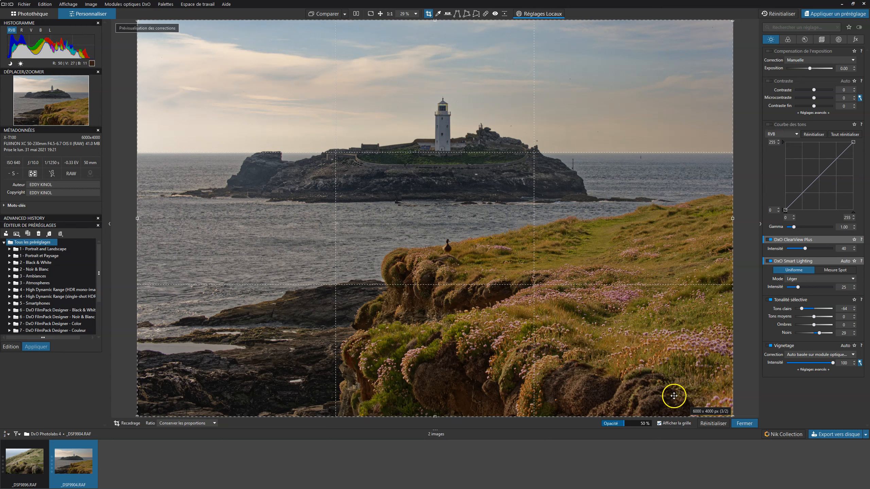
pyautogui.click(205, 423)
pyautogui.click(187, 407)
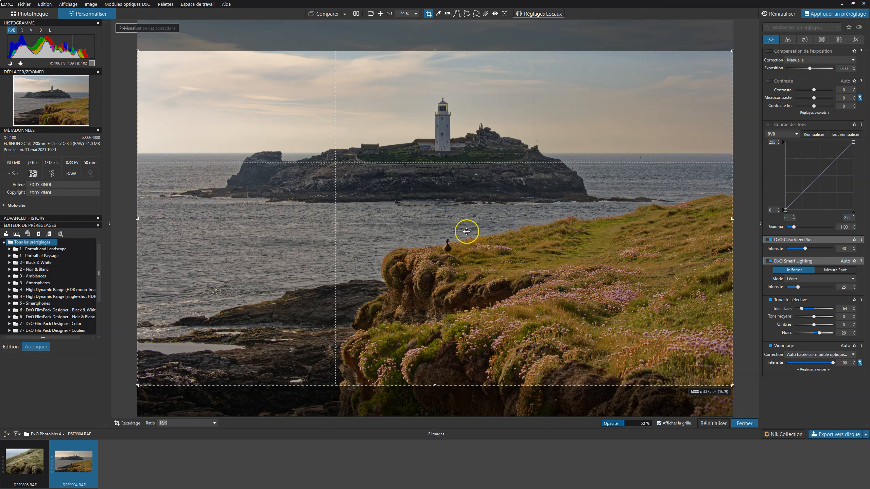
pyautogui.moveTo(468, 229)
pyautogui.mouseDown()
pyautogui.moveTo(467, 261)
pyautogui.moveTo(468, 217)
pyautogui.mouseUp()
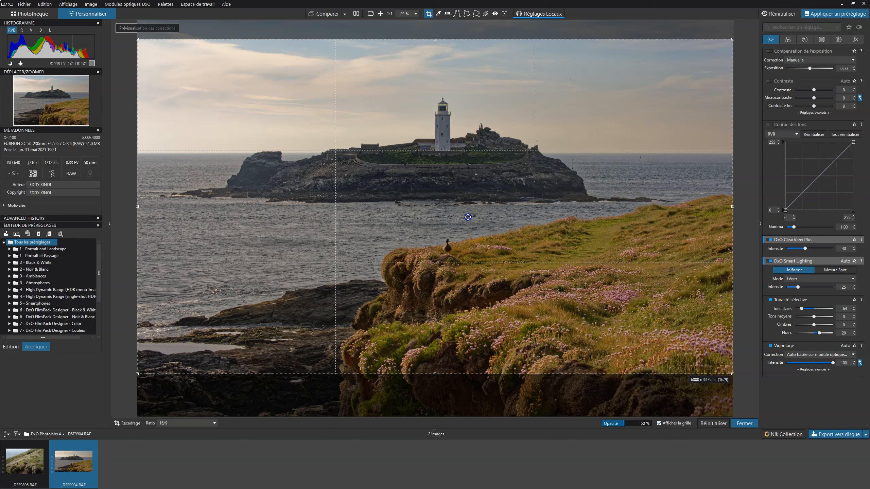
pyautogui.moveTo(467, 217); pyautogui.dragTo(467, 219)
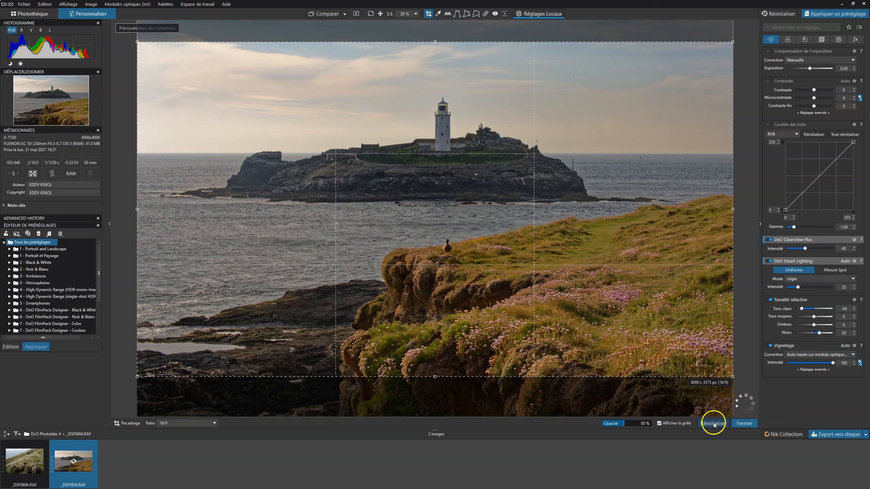
pyautogui.click(742, 423)
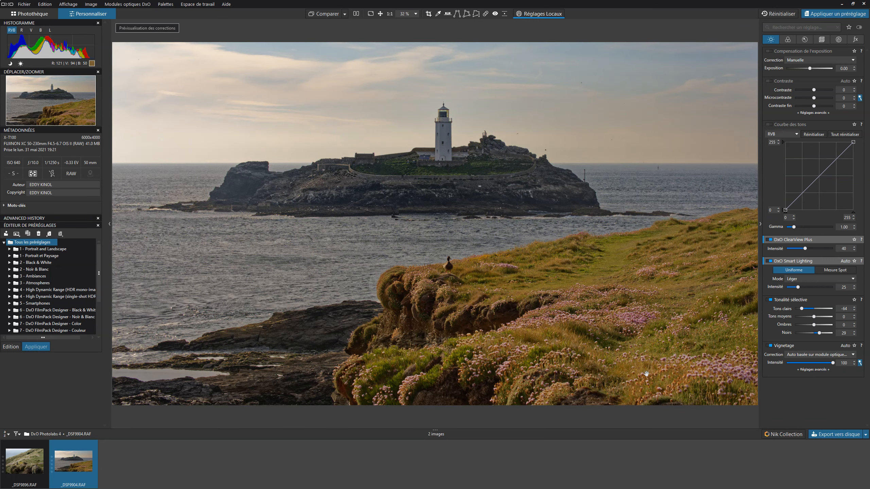
# Set the denoising method to DeepPRIME and centre its preview loupe on the base of the lighthouse
pyautogui.click(806, 40)
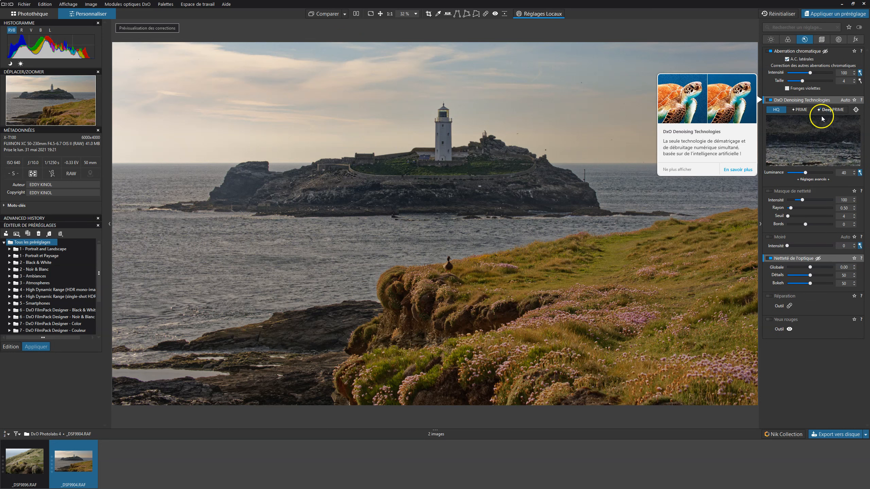
pyautogui.click(829, 110)
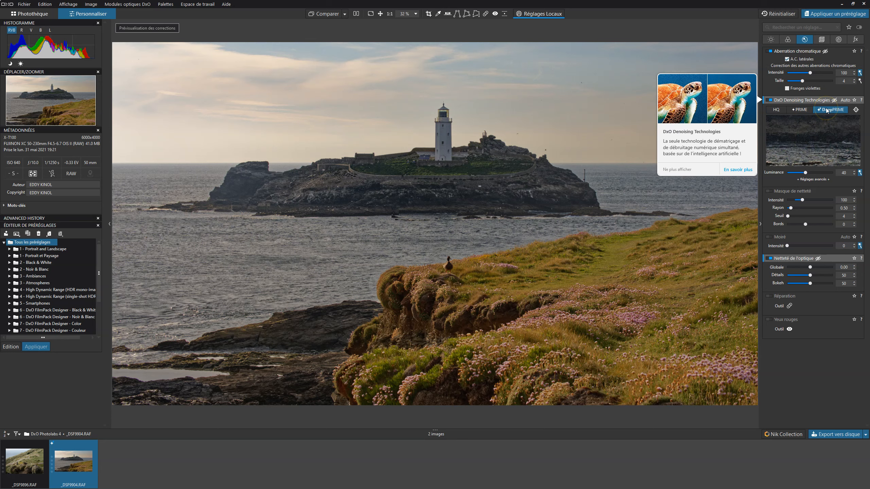
pyautogui.click(855, 110)
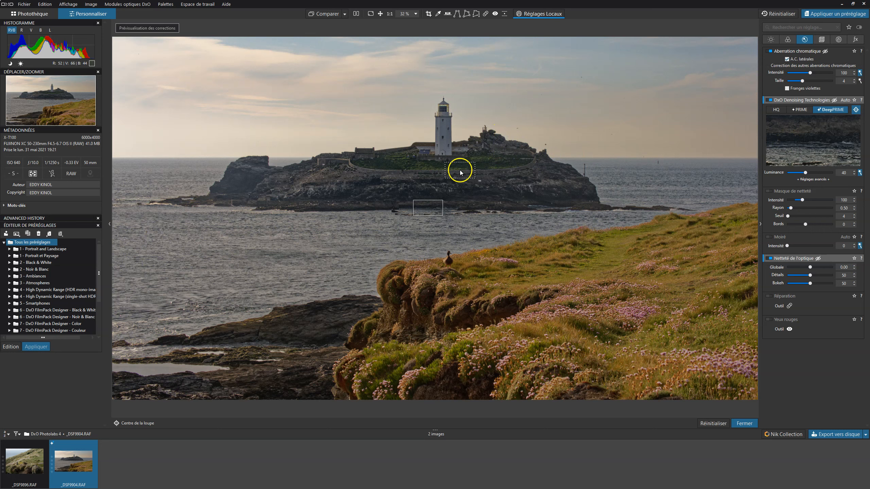
pyautogui.click(443, 150)
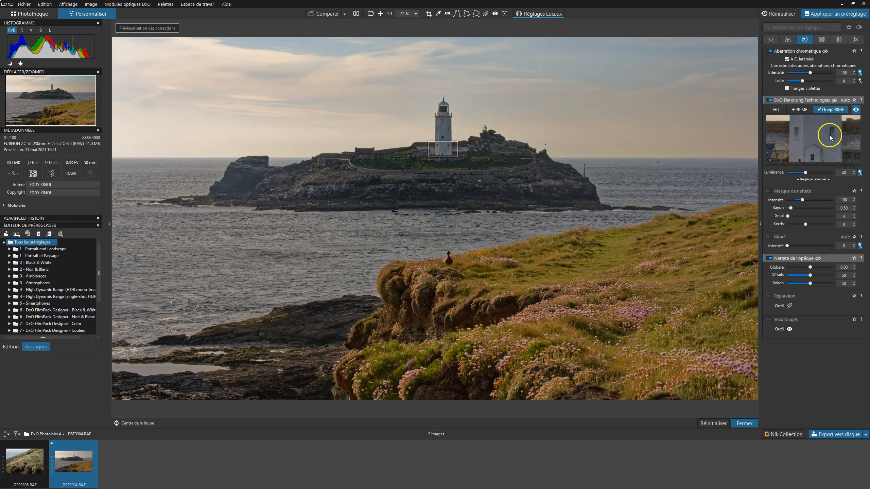
# Toggle denoising off and on, and check its preview on the sky, the duck and the grass below the lighthouse
pyautogui.click(769, 99)
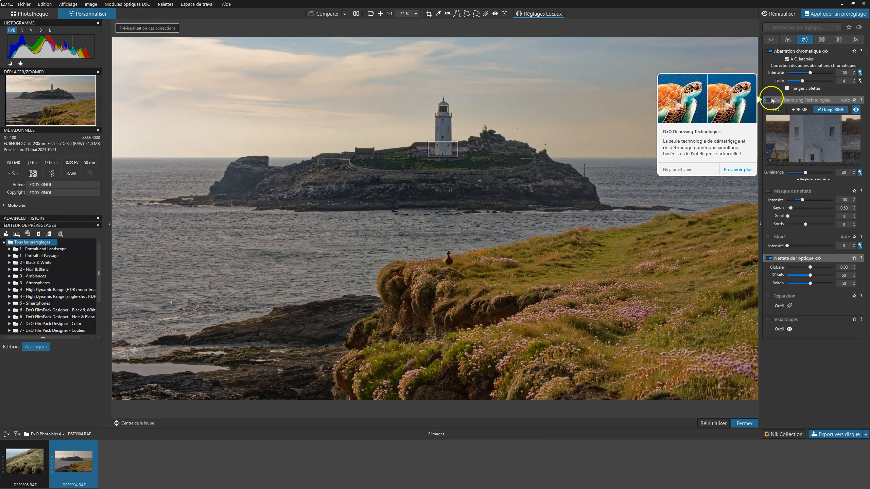
pyautogui.click(770, 99)
pyautogui.moveTo(793, 128); pyautogui.dragTo(575, 118)
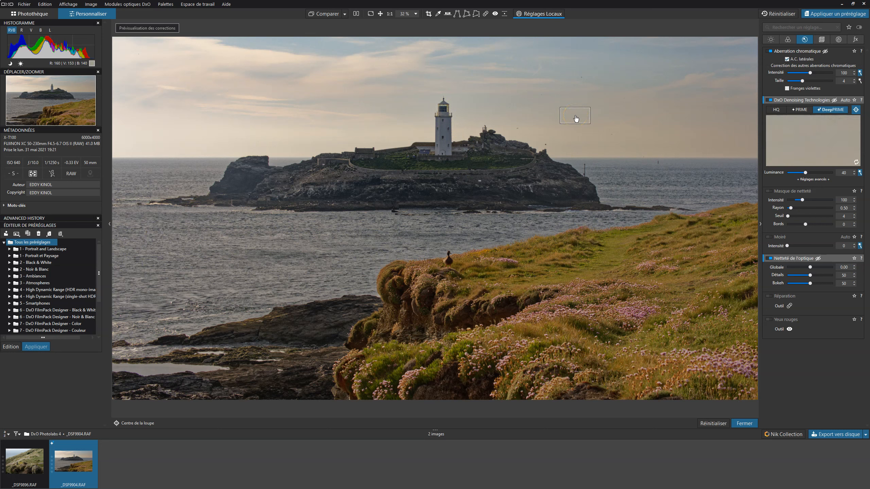
pyautogui.moveTo(575, 118); pyautogui.dragTo(456, 261)
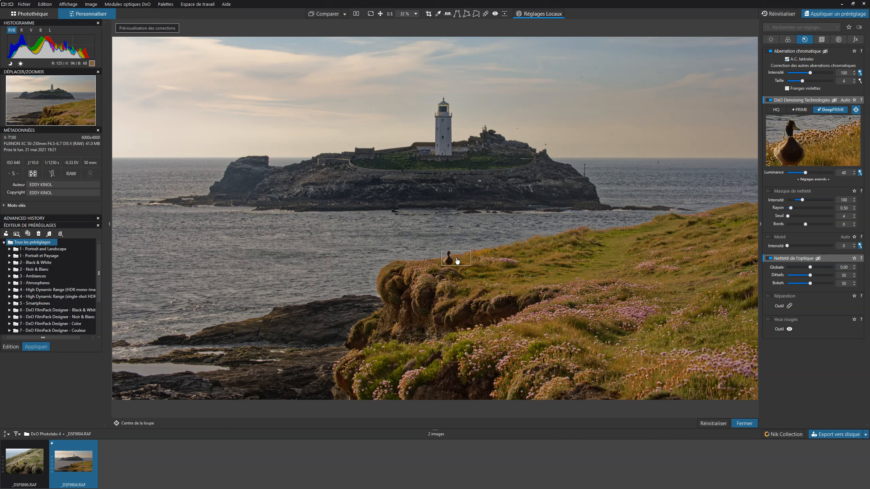
pyautogui.moveTo(457, 260); pyautogui.dragTo(445, 165)
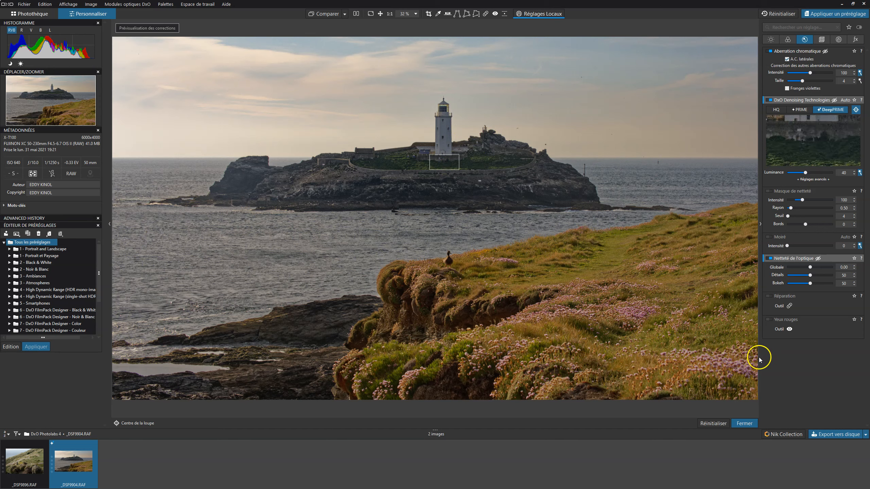
# Export the photo to the Desktop as a quality 100 JPEG using the Standard output option
pyautogui.click(837, 435)
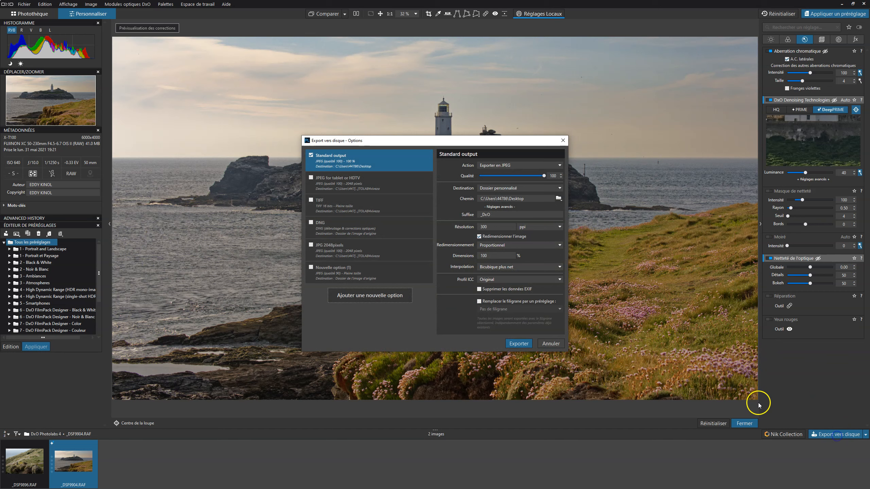
pyautogui.click(518, 343)
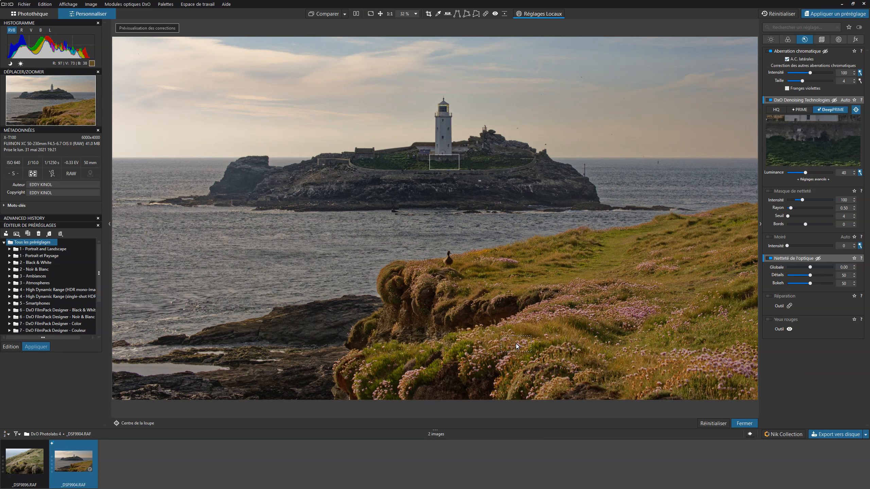